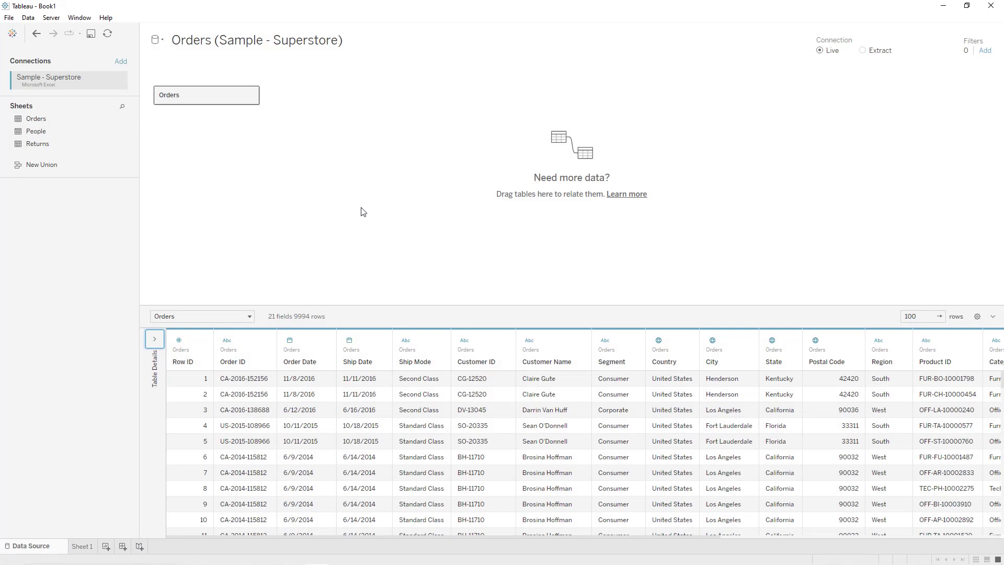
# - Leave the Orders data source page for the empty Sheet 1 worksheet
pyautogui.click(86, 546)
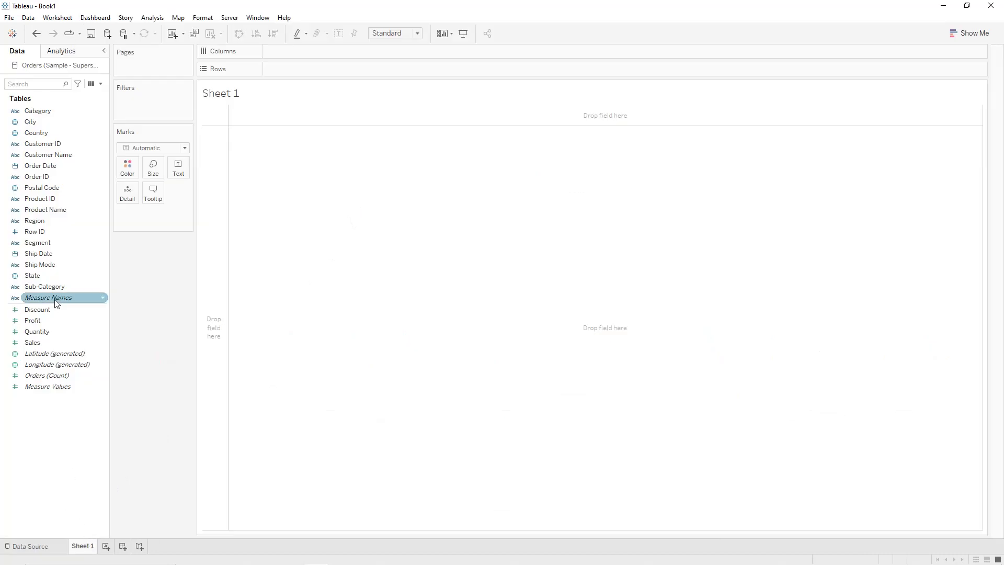
# - Create a calculated field 'Negative sales' with the formula -[Sales]
pyautogui.click(100, 84)
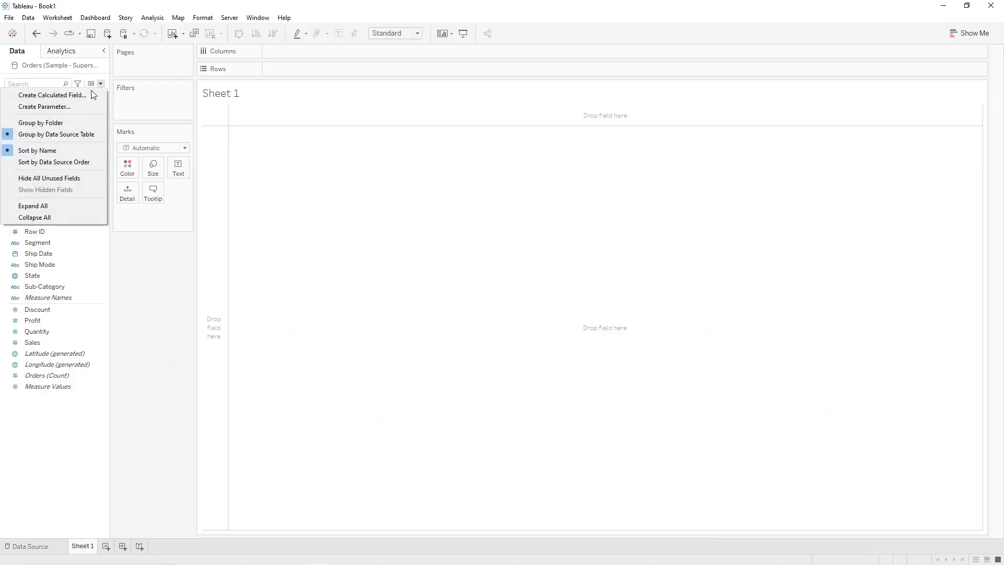
pyautogui.click(86, 93)
pyautogui.write('Ne')
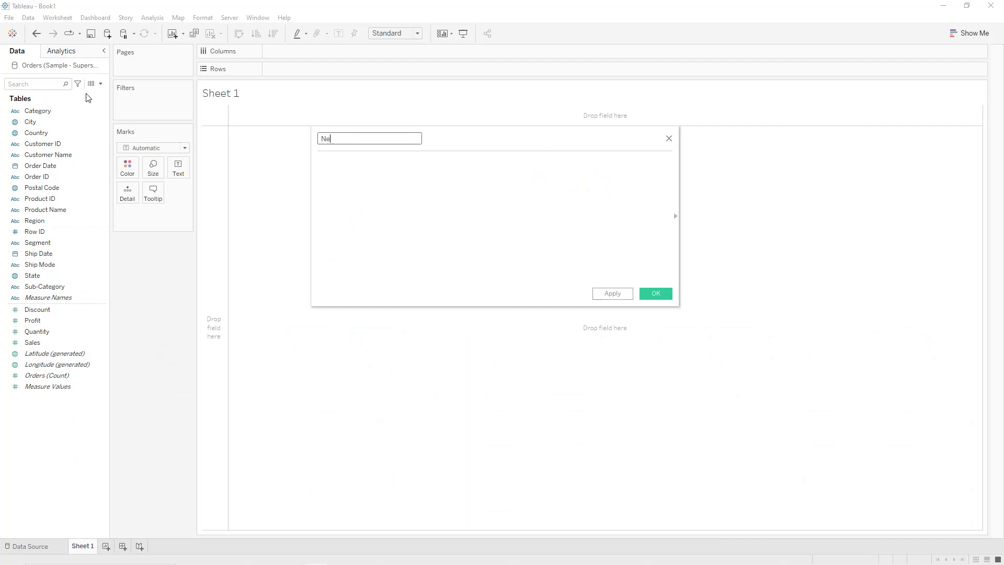
pyautogui.write('gative sales')
pyautogui.press('Tab')
pyautogui.write('-sal')
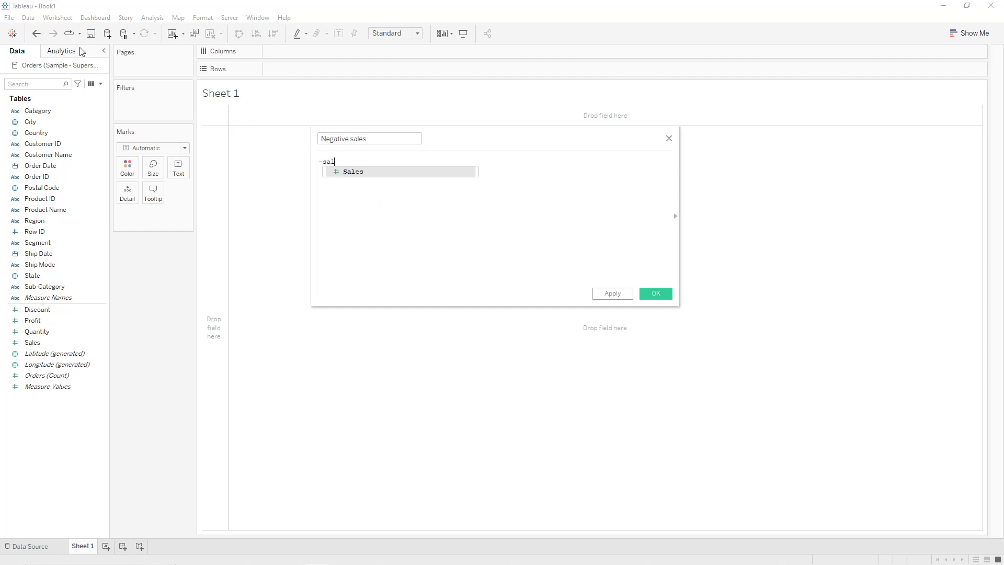
pyautogui.click(352, 172)
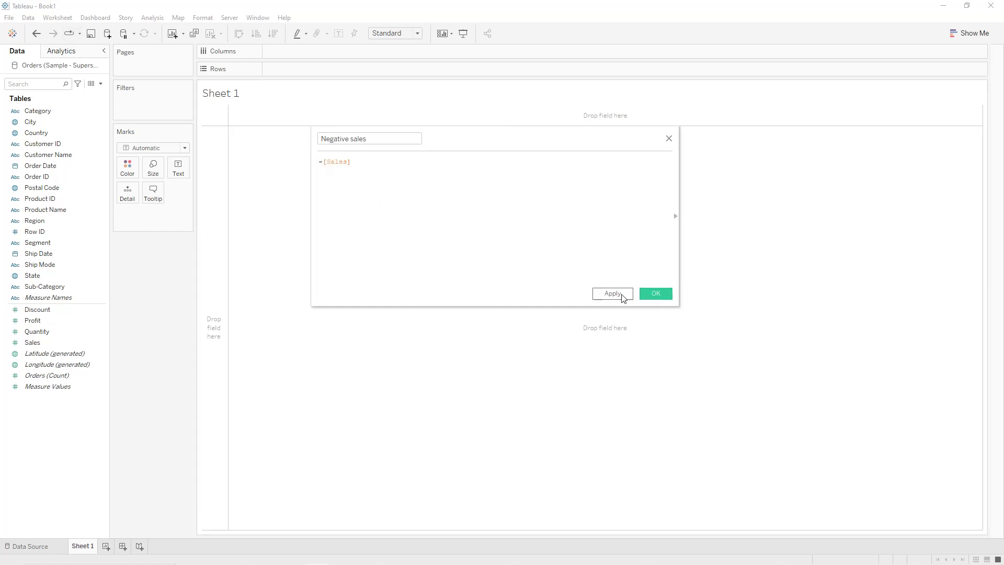
pyautogui.click(624, 293)
pyautogui.click(650, 293)
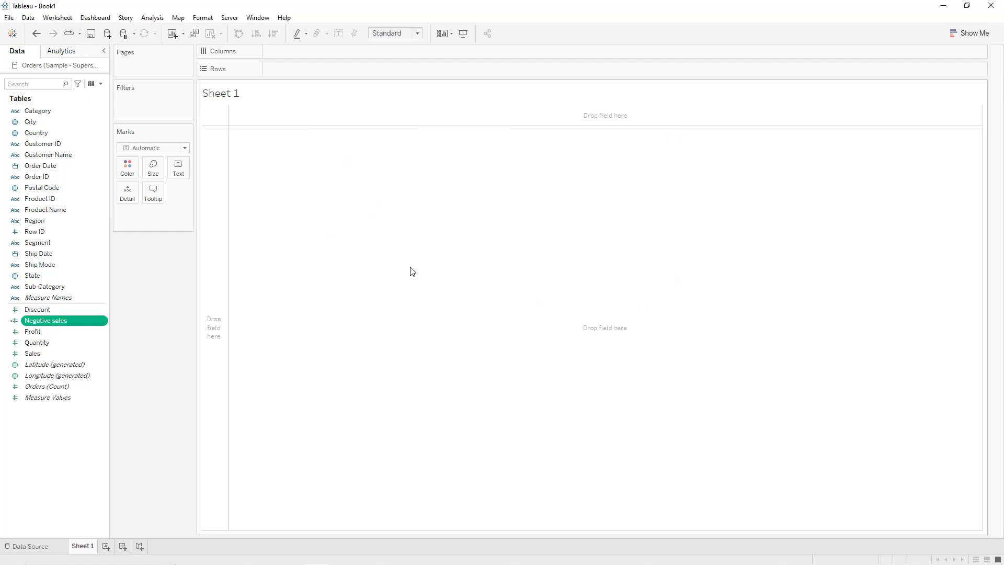
# - Create a calculated field 'Negative profit' with the formula -[Profit]
pyautogui.click(100, 83)
pyautogui.click(90, 94)
pyautogui.write('Negative ')
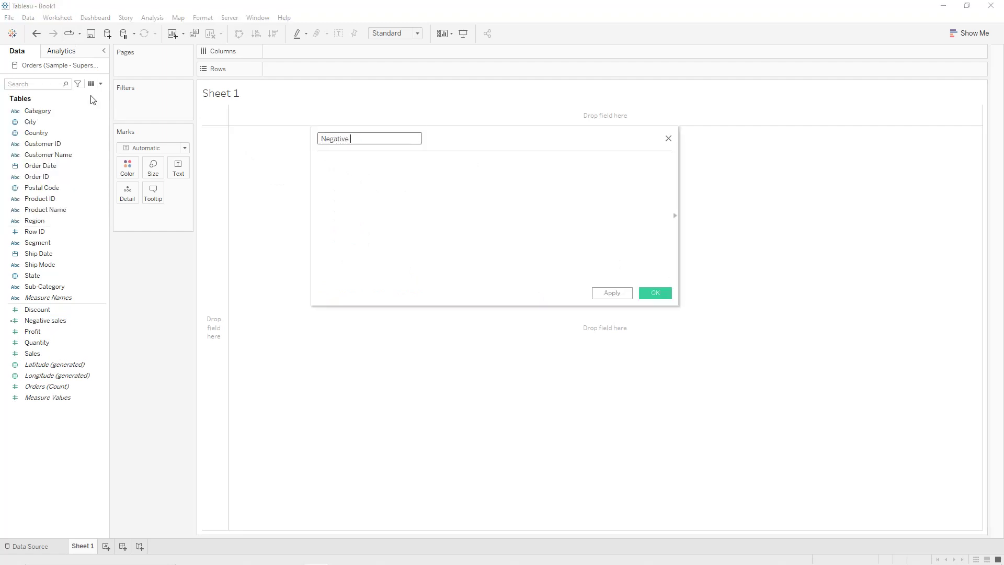
pyautogui.write('profit')
pyautogui.press('Tab')
pyautogui.write('-pr')
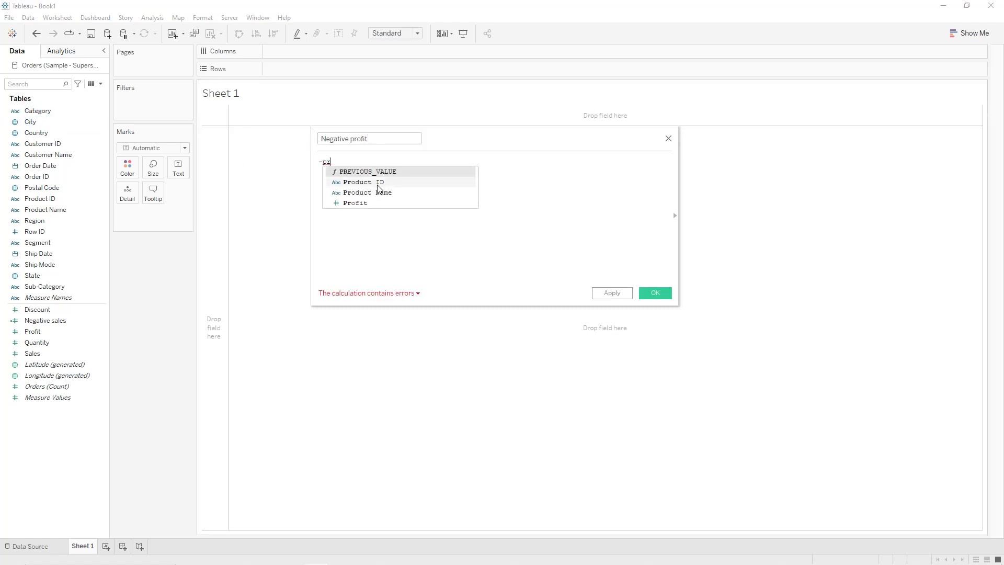
pyautogui.write('of')
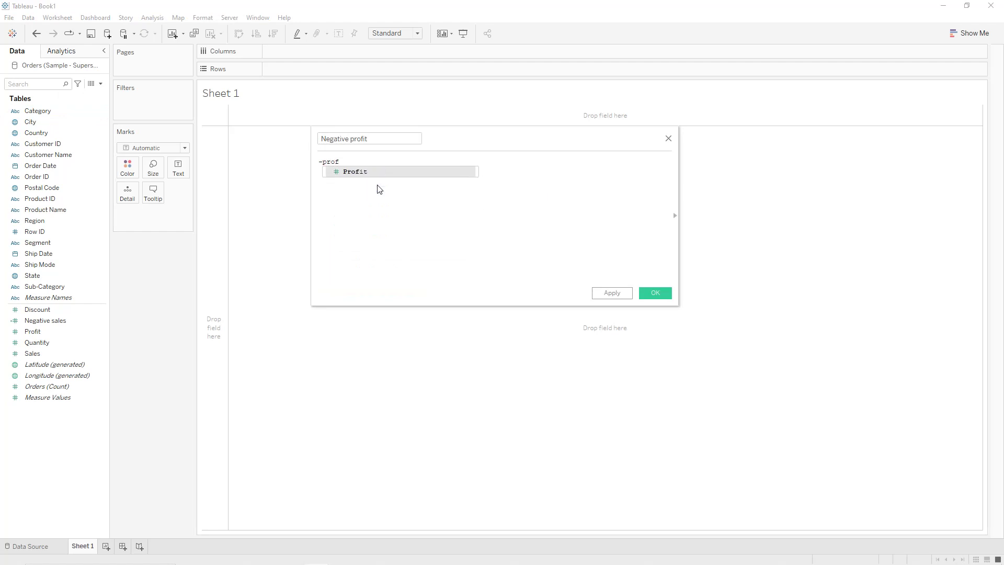
pyautogui.click(347, 172)
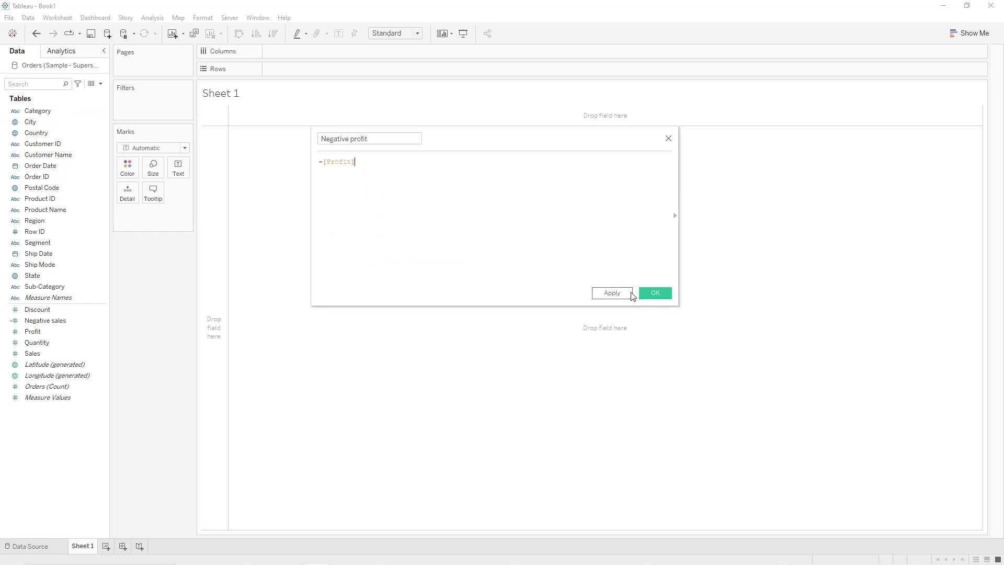
pyautogui.click(654, 293)
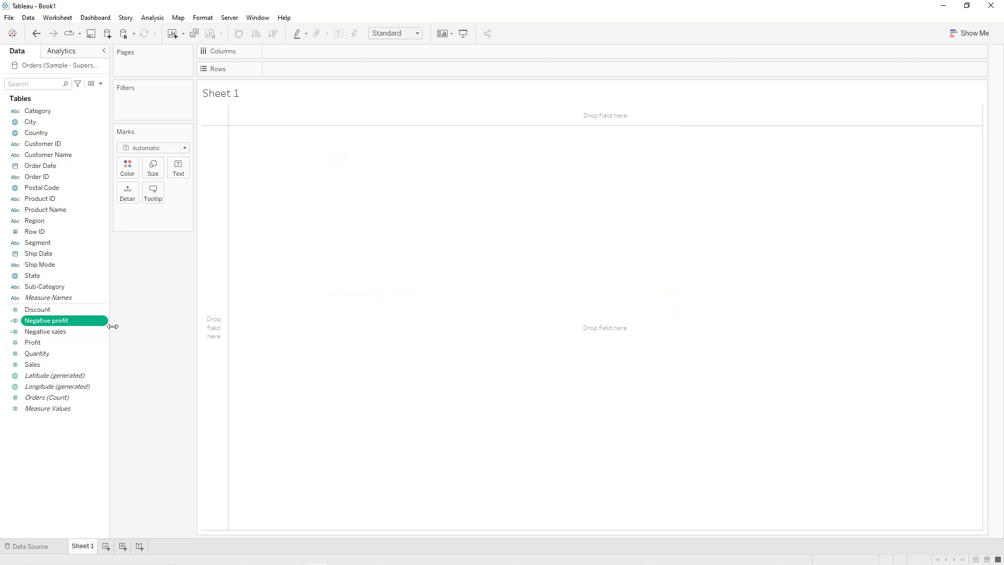
# - Plot SUM(Sales) as bars by Category, labelling each bar with its sales value
pyautogui.doubleClick(64, 364)
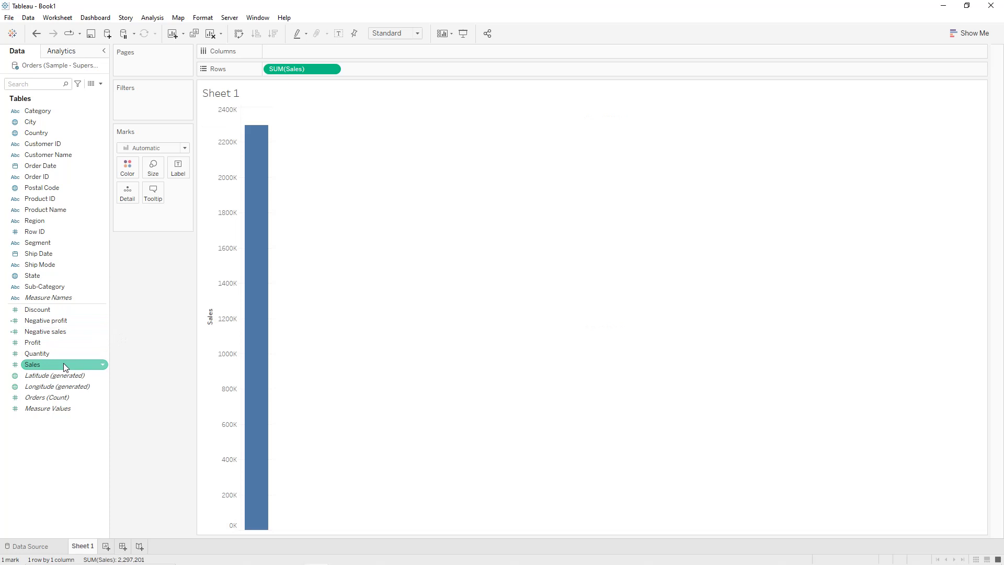
pyautogui.click(146, 310)
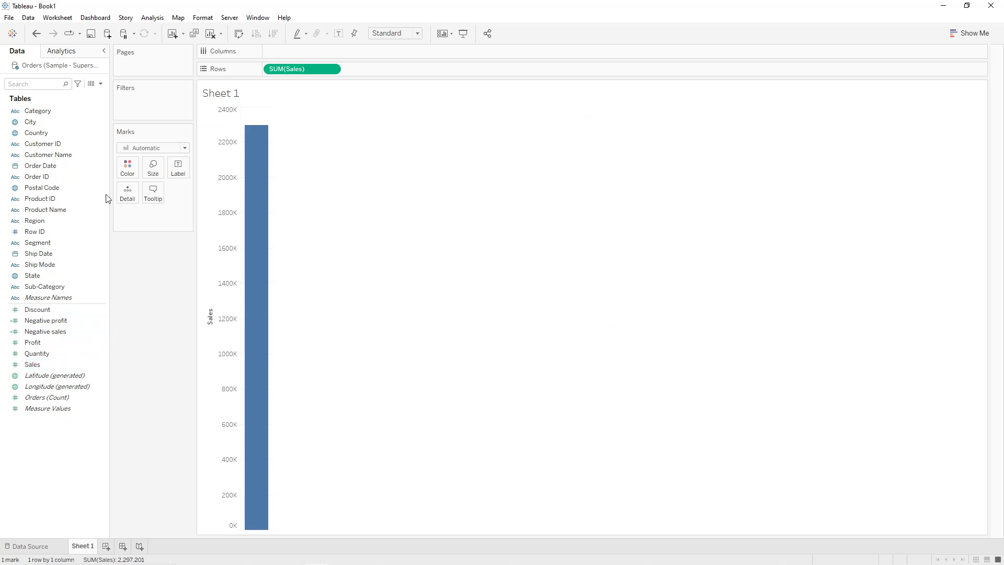
pyautogui.moveTo(48, 115); pyautogui.dragTo(291, 51)
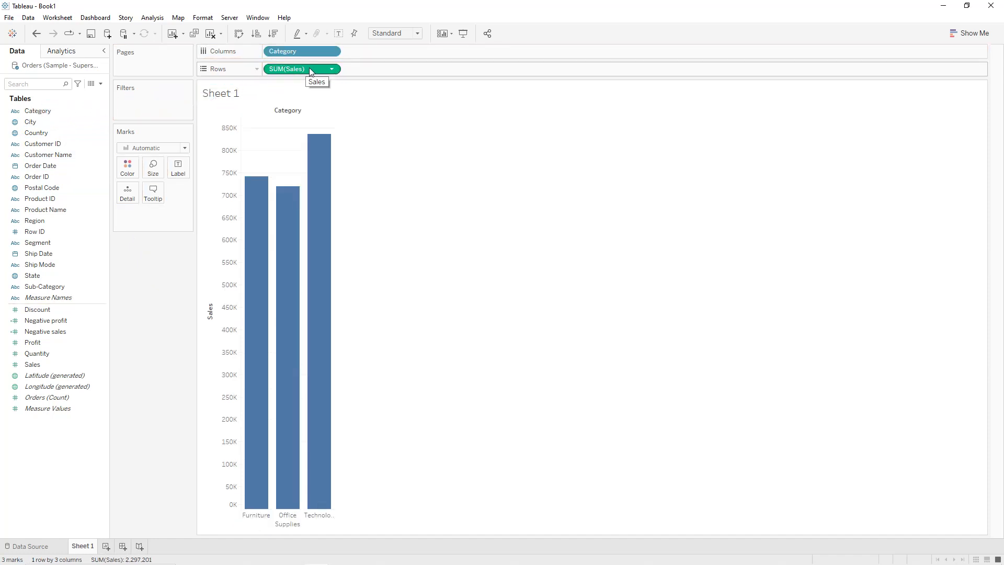
pyautogui.moveTo(304, 72); pyautogui.dragTo(185, 171)
pyautogui.rightClick(231, 170)
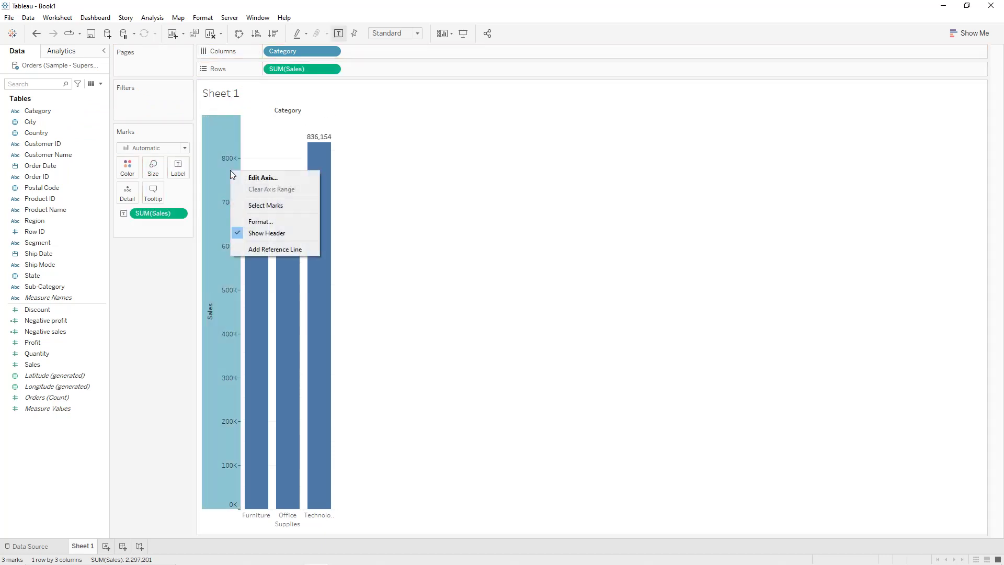
# - Format the bar labels as custom currency with 0 decimal places
pyautogui.click(260, 221)
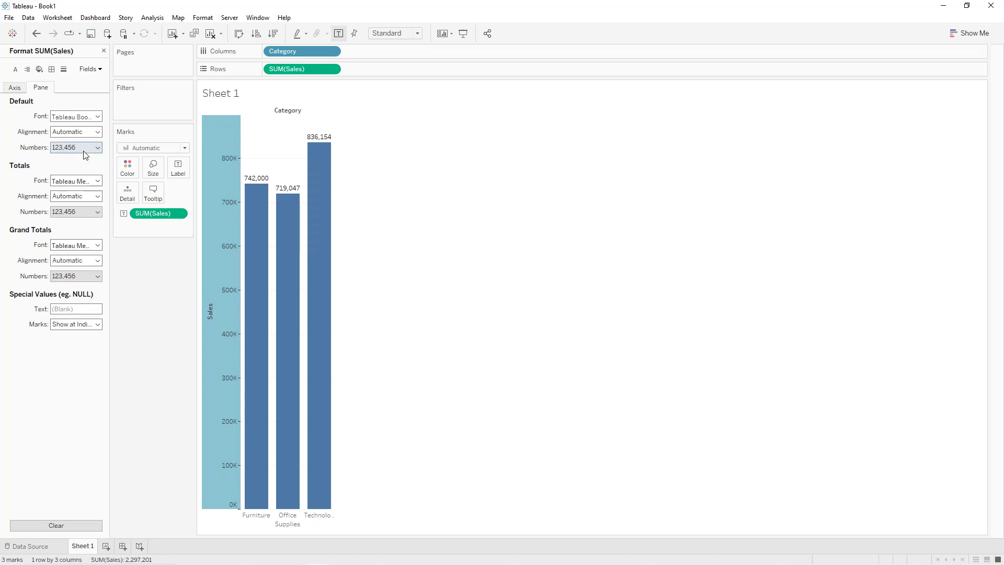
pyautogui.click(82, 148)
pyautogui.click(88, 195)
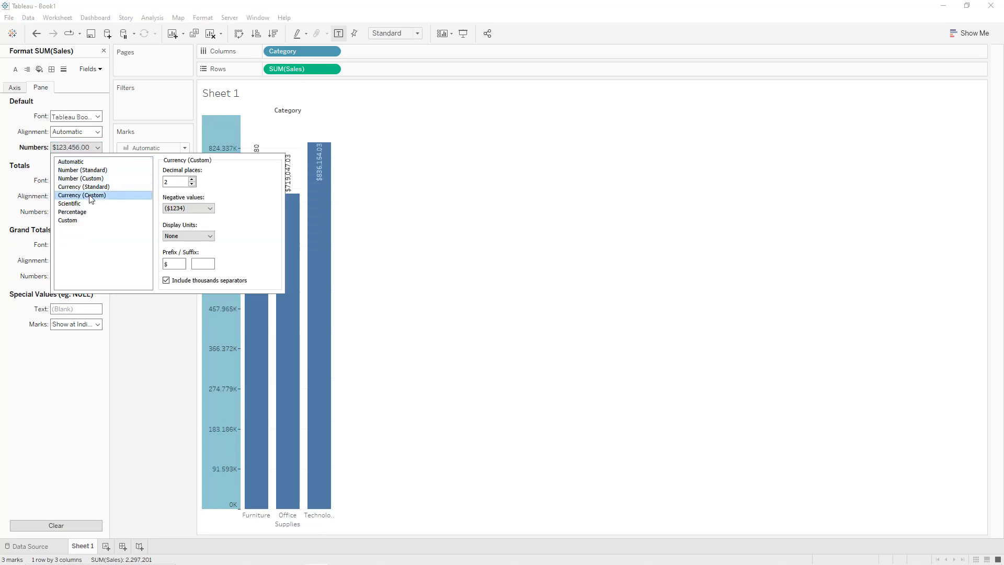
pyautogui.click(192, 184)
pyautogui.click(192, 184)
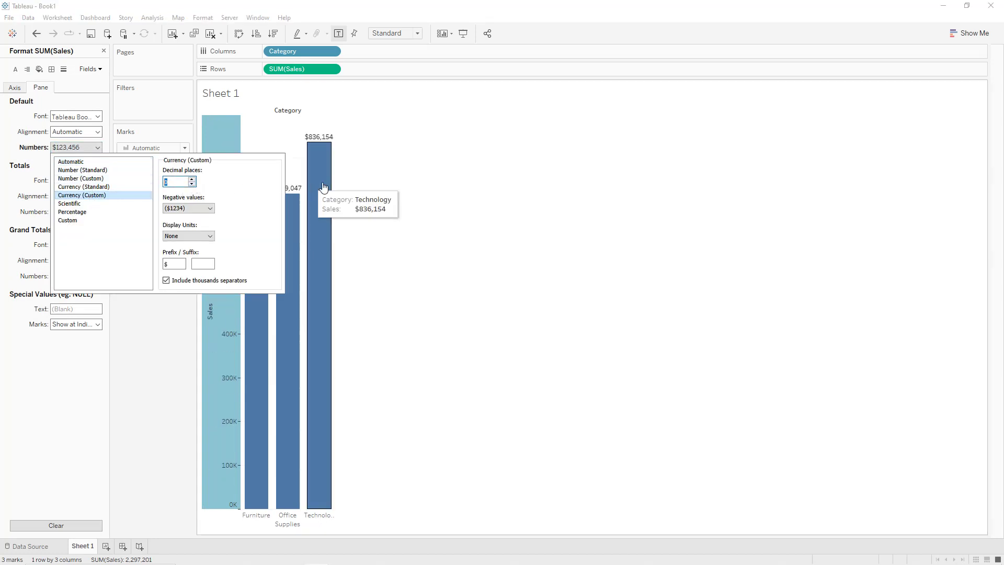
pyautogui.click(399, 175)
# - Format the Sales axis as custom currency with 0 decimal places
pyautogui.rightClick(220, 181)
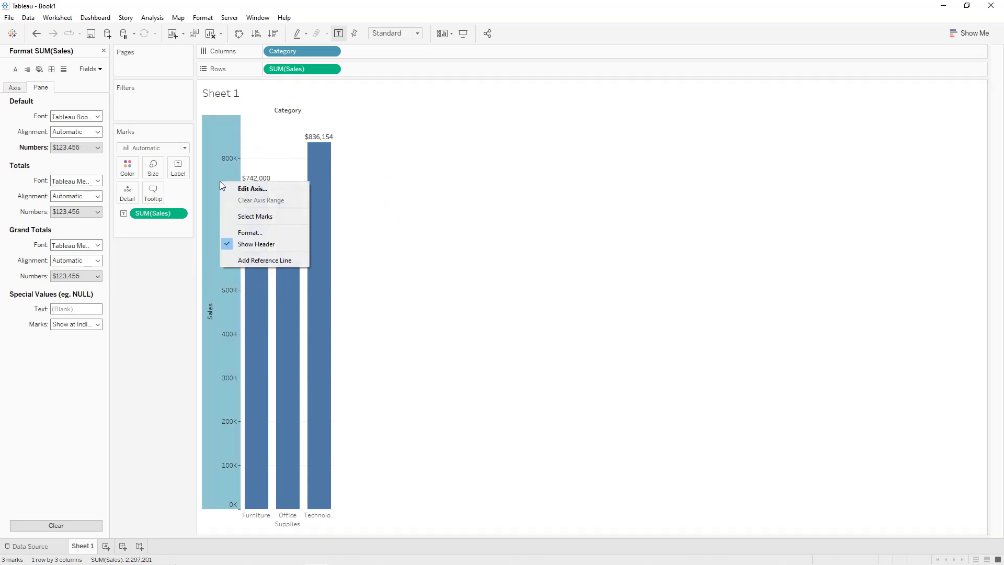
pyautogui.click(15, 88)
pyautogui.click(75, 180)
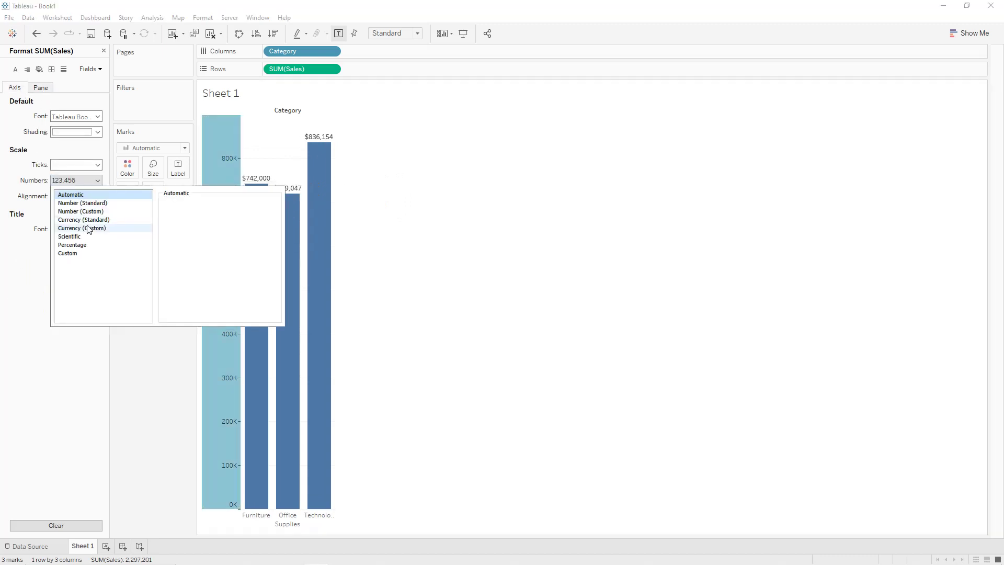
pyautogui.click(88, 228)
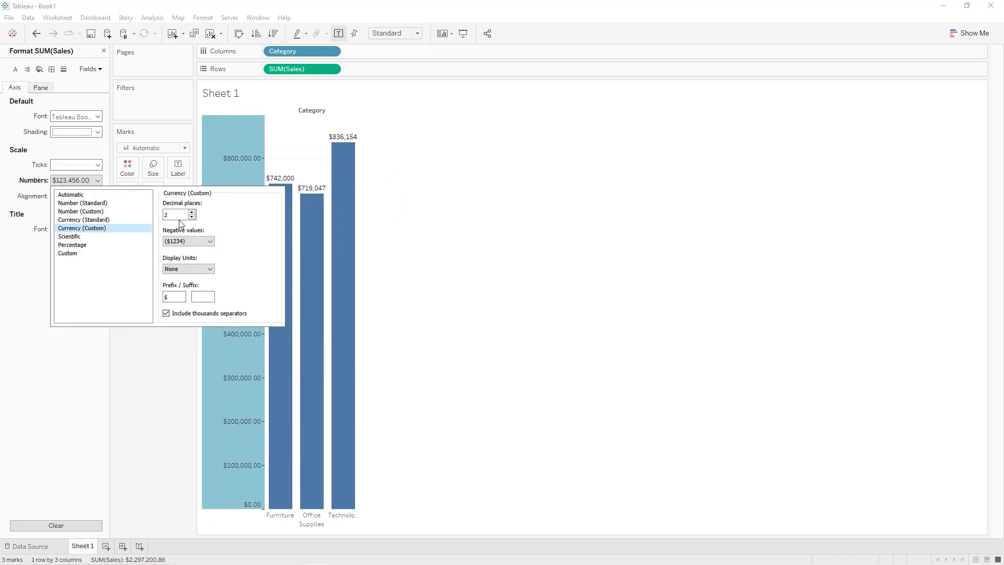
pyautogui.click(399, 207)
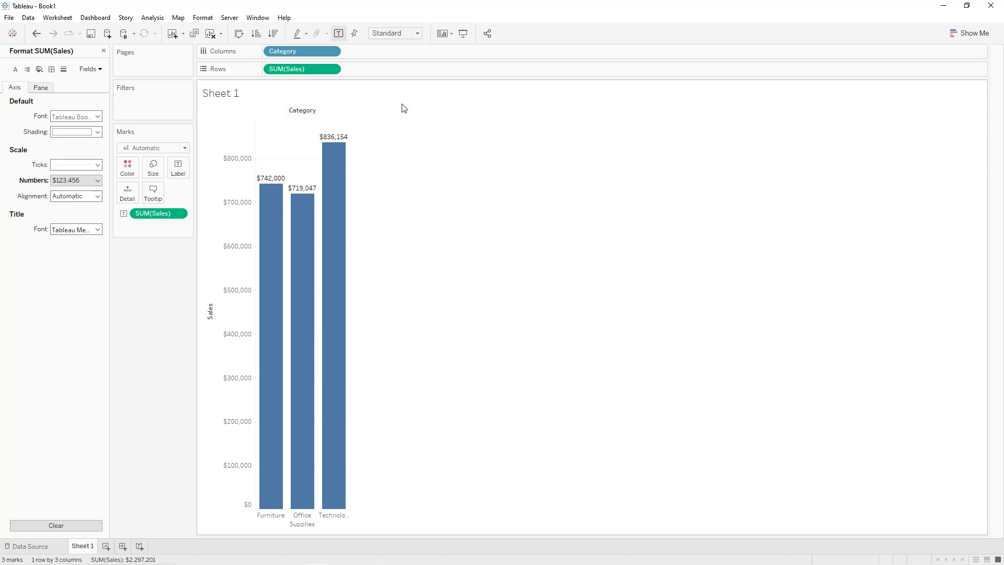
# - Turn SUM(Sales) into a Running Total table calculation
pyautogui.click(332, 70)
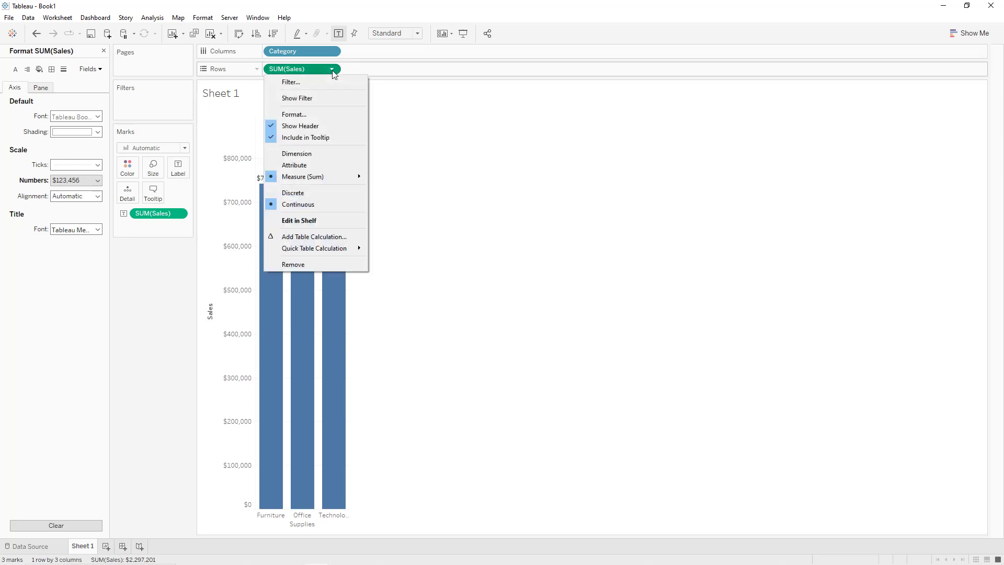
pyautogui.click(326, 238)
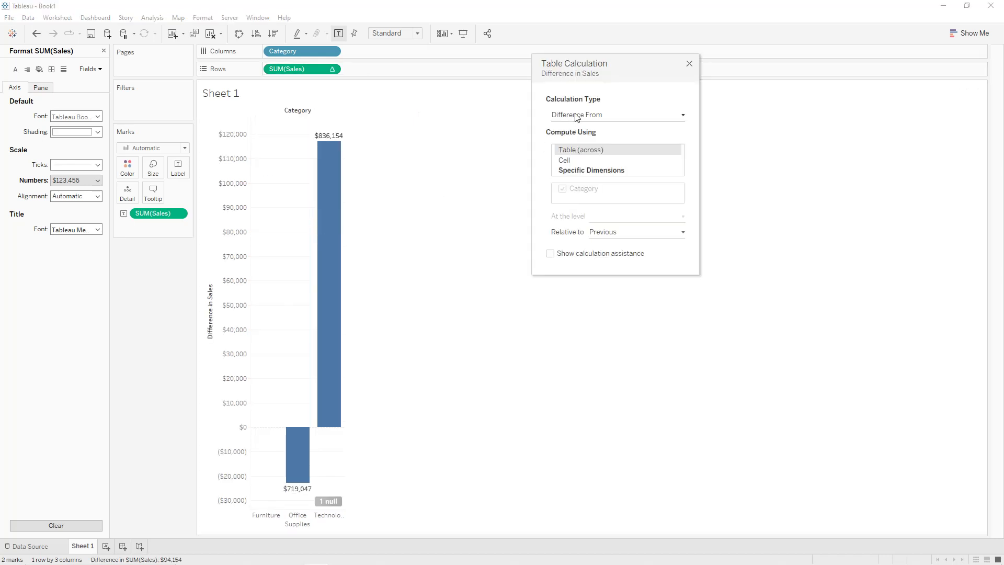
pyautogui.click(577, 116)
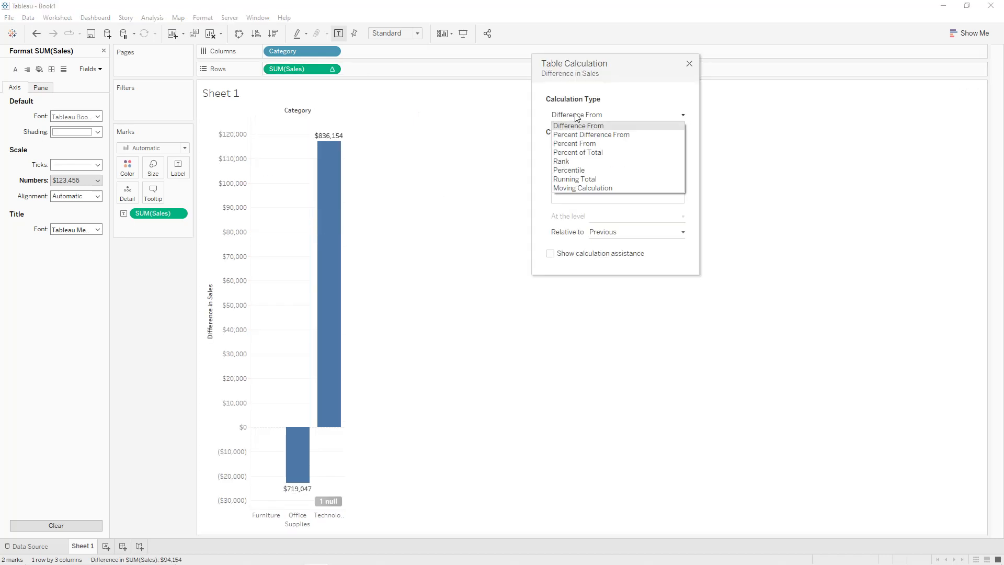
pyautogui.click(575, 179)
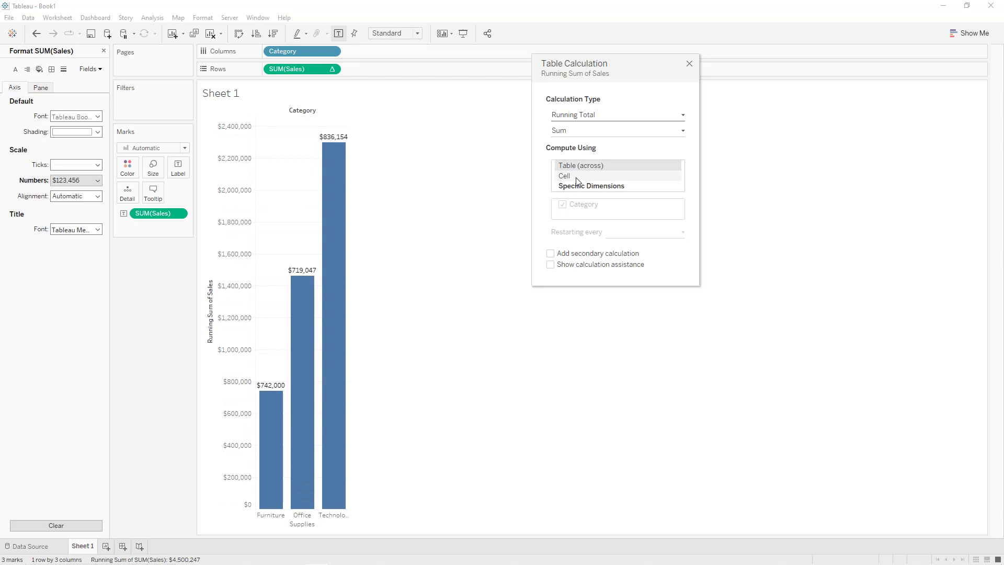
pyautogui.click(690, 65)
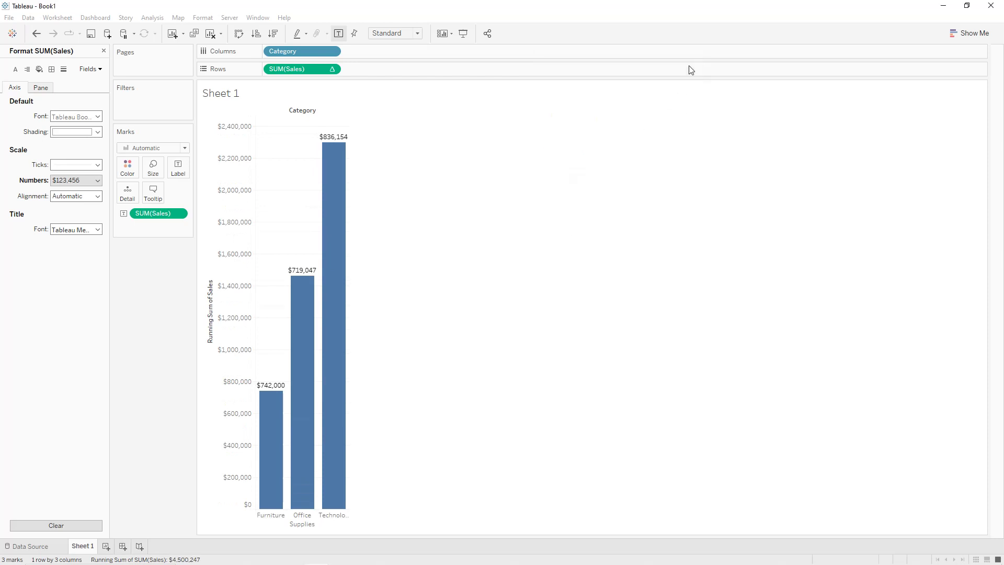
# - Switch the marks to Gantt Bar, sized by Negative sales and colored by Sales
pyautogui.click(184, 150)
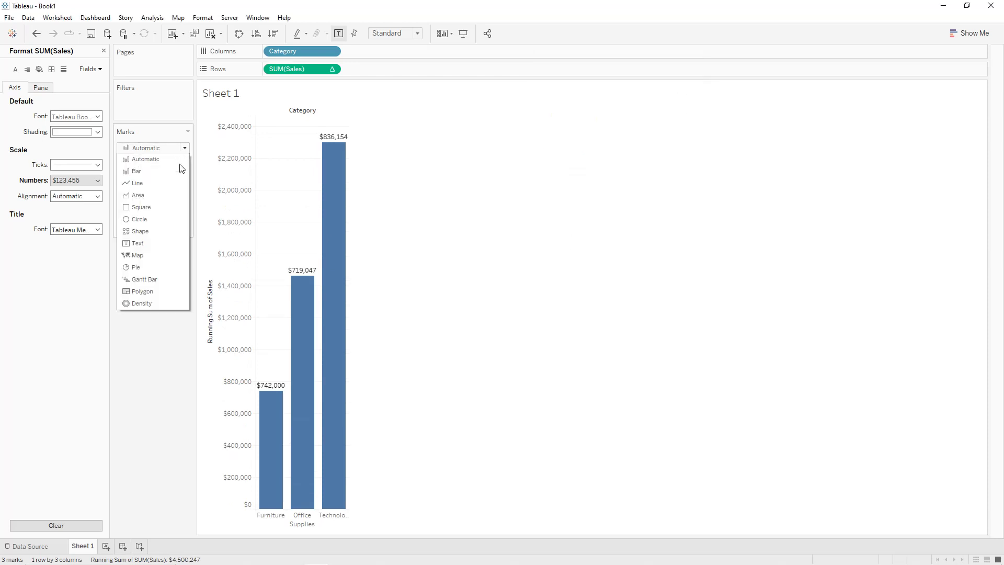
pyautogui.click(163, 280)
pyautogui.click(104, 51)
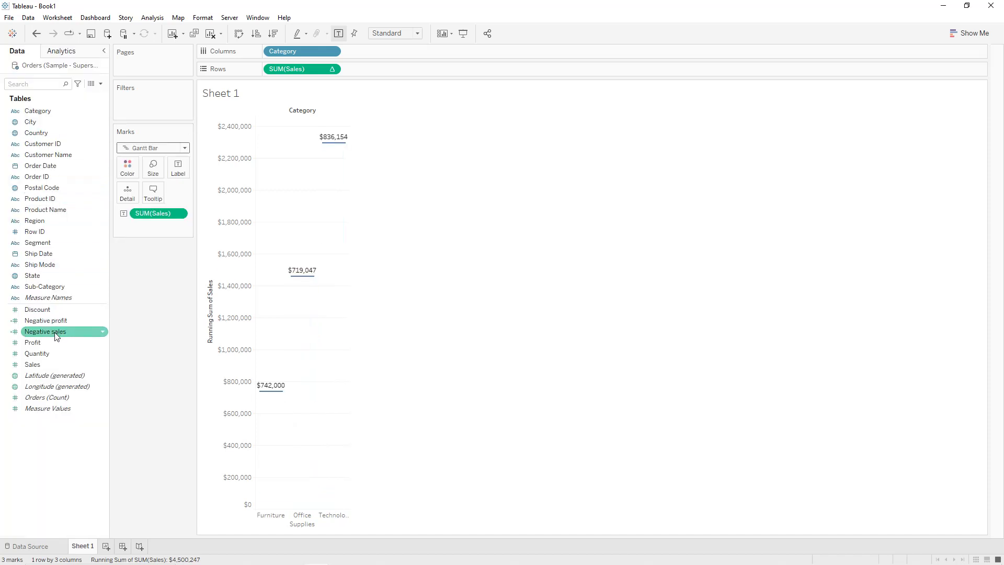
pyautogui.moveTo(56, 335); pyautogui.dragTo(152, 175)
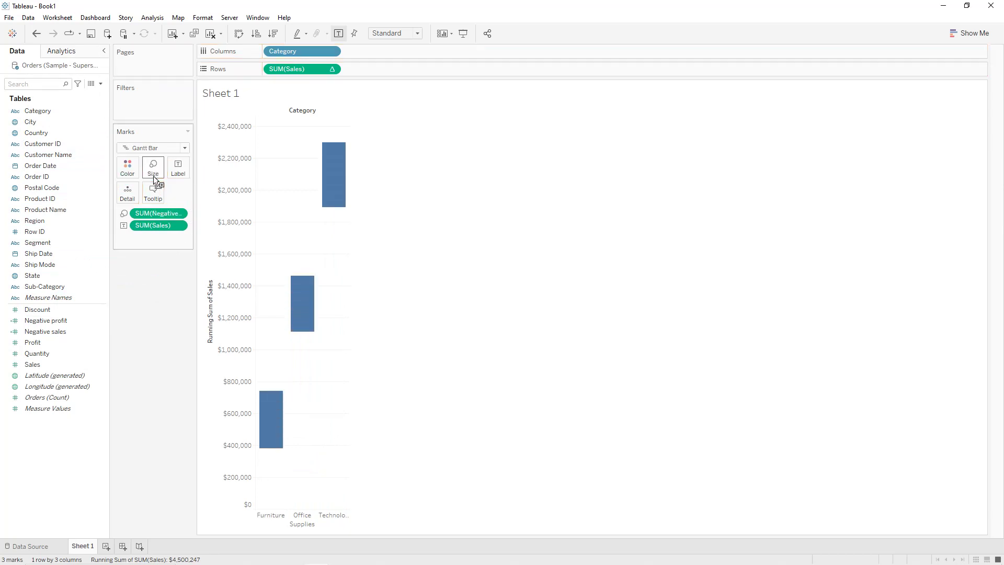
pyautogui.moveTo(46, 365); pyautogui.dragTo(127, 171)
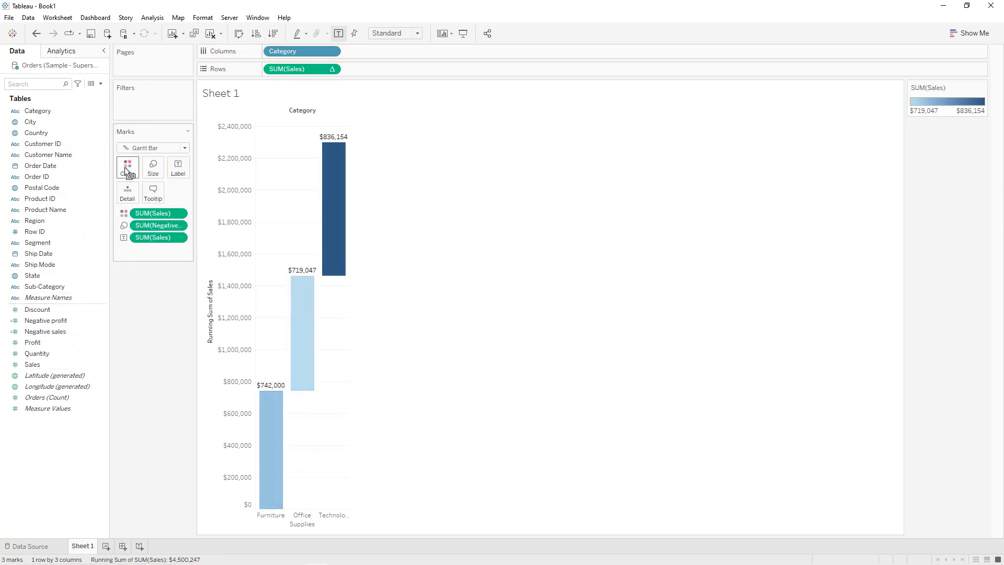
pyautogui.click(74, 54)
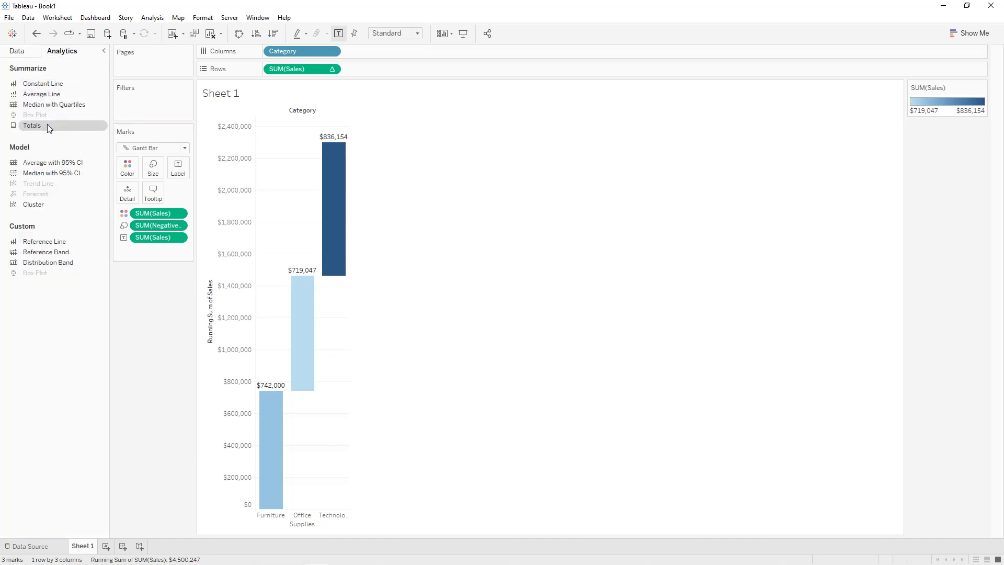
# - Add a Grand Total bar and set the chart to fit the Entire View
pyautogui.moveTo(47, 124); pyautogui.dragTo(398, 124)
pyautogui.click(408, 33)
pyautogui.click(403, 71)
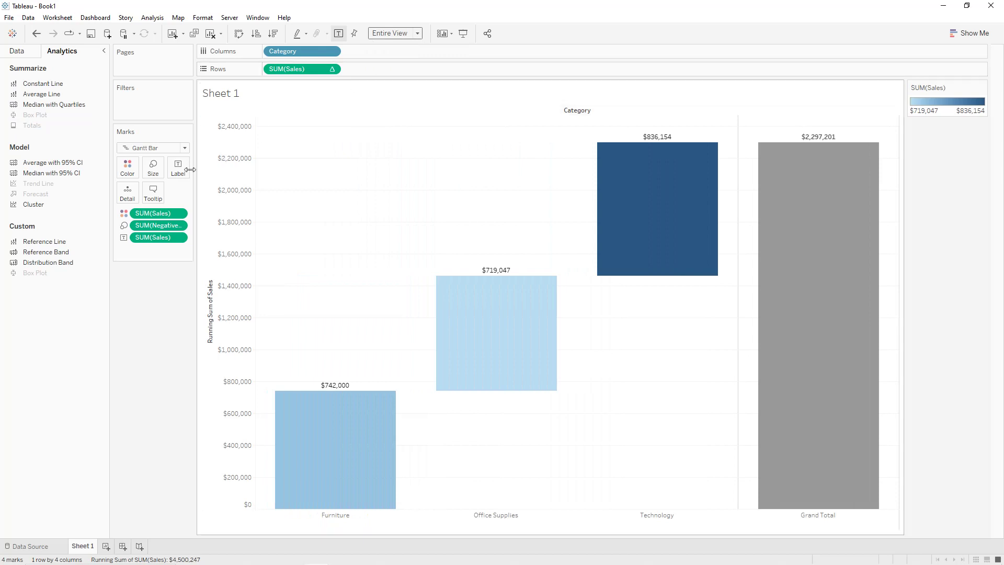
# - Widen the Gantt bars to the maximum size
pyautogui.click(152, 168)
pyautogui.moveTo(218, 197); pyautogui.dragTo(240, 194)
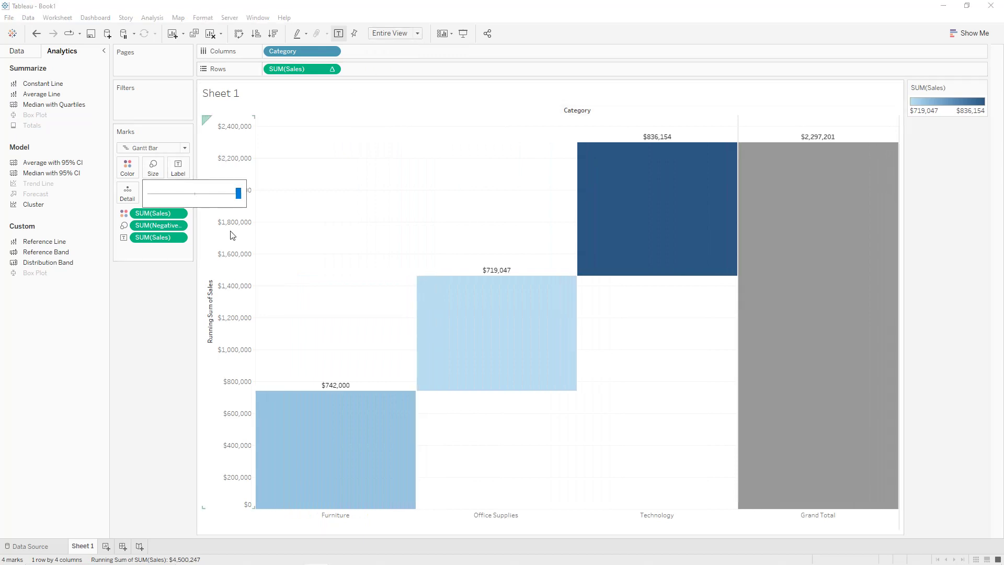
pyautogui.click(174, 349)
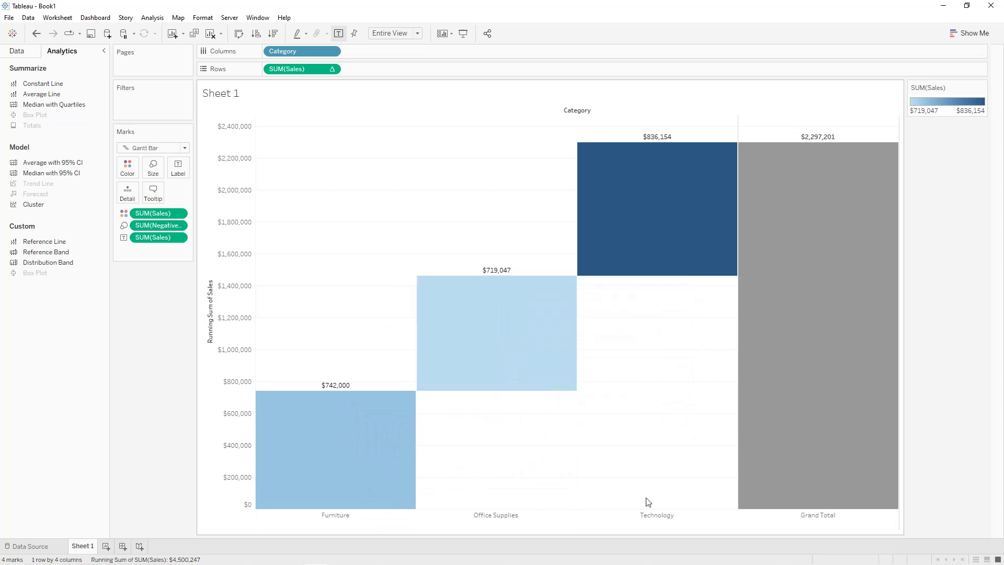
pyautogui.moveTo(661, 241)
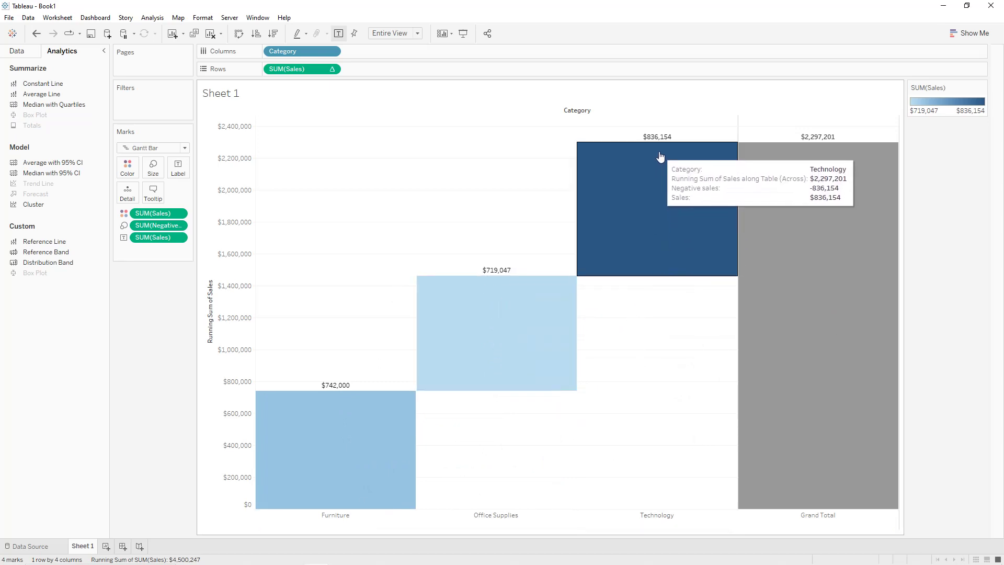
pyautogui.moveTo(810, 165)
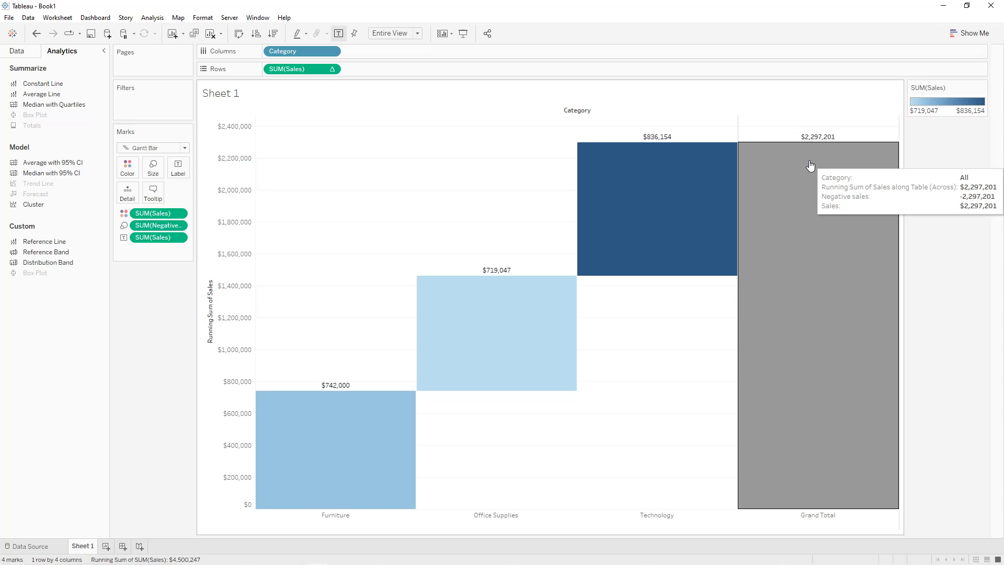
pyautogui.hotkey('ctrl', 'z')
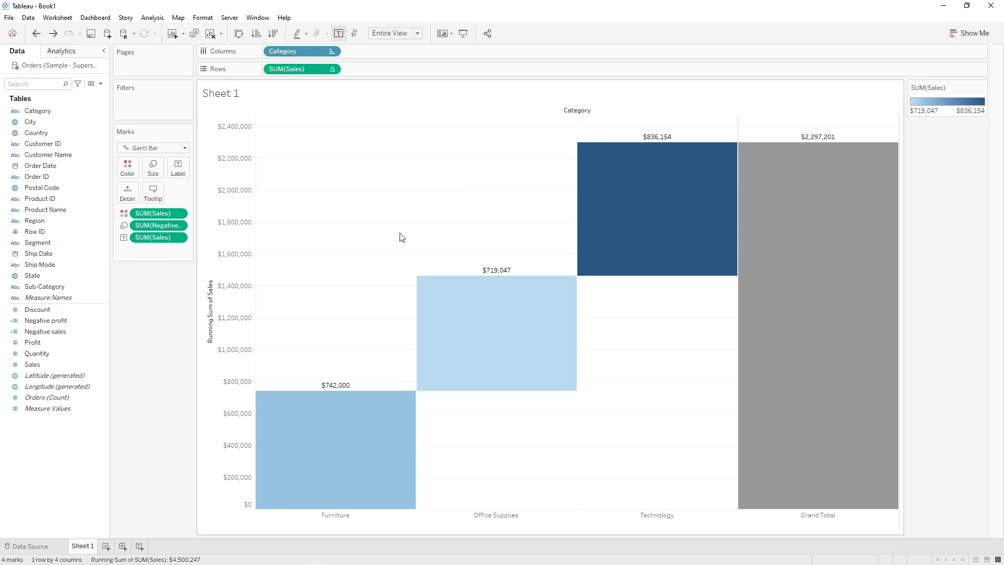
# - On a new worksheet, place Order Date on Columns as continuous Month
pyautogui.click(106, 546)
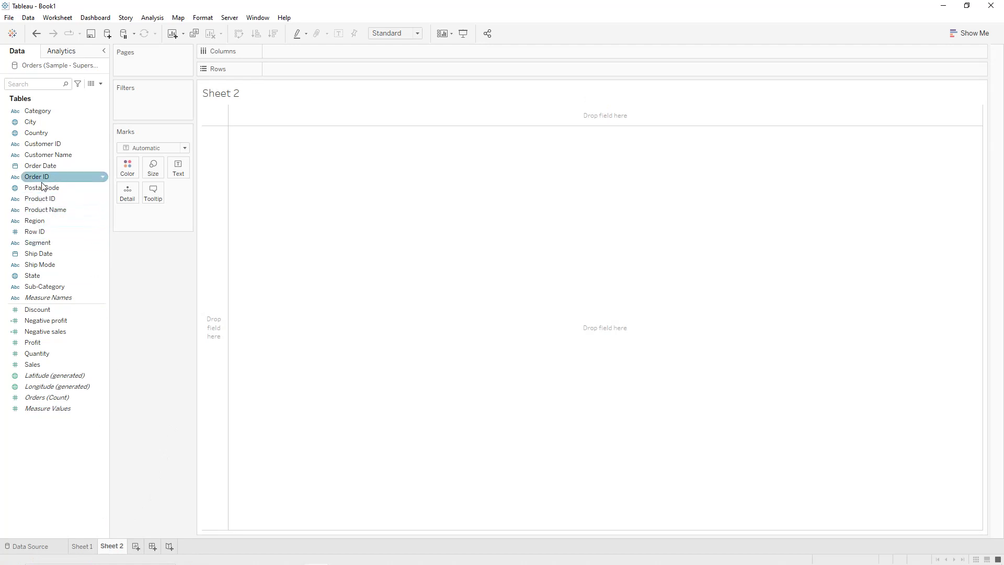
pyautogui.moveTo(51, 164); pyautogui.dragTo(289, 52)
pyautogui.click(335, 55)
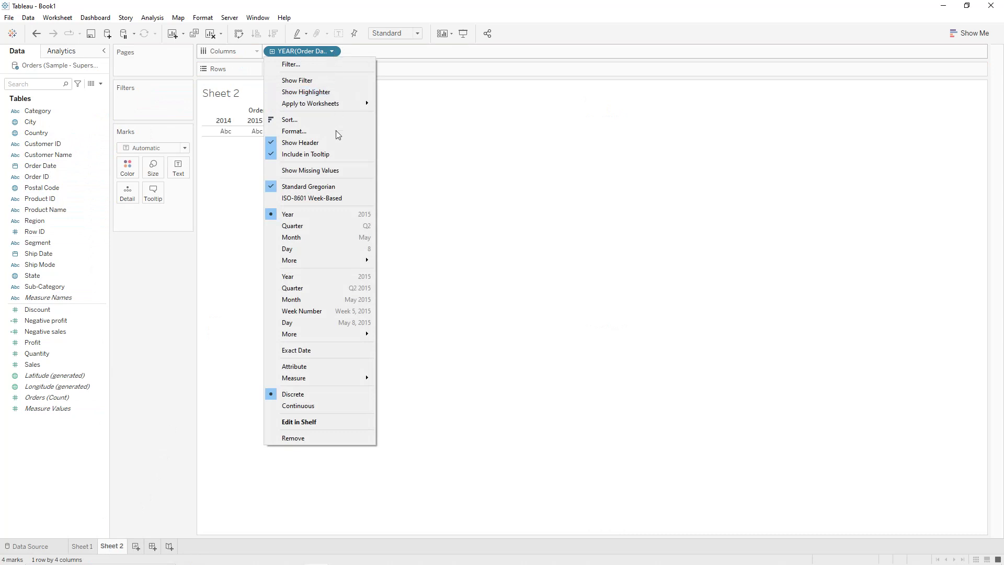
pyautogui.click(309, 298)
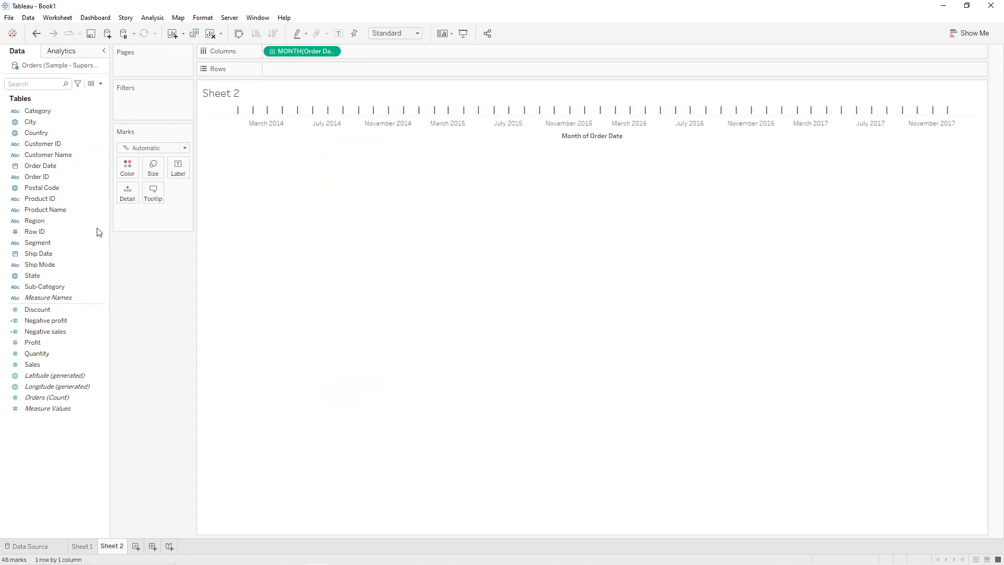
# - Filter Order Date years to 2014 and show it as a single-value filter card
pyautogui.moveTo(41, 165); pyautogui.dragTo(137, 99)
pyautogui.click(455, 225)
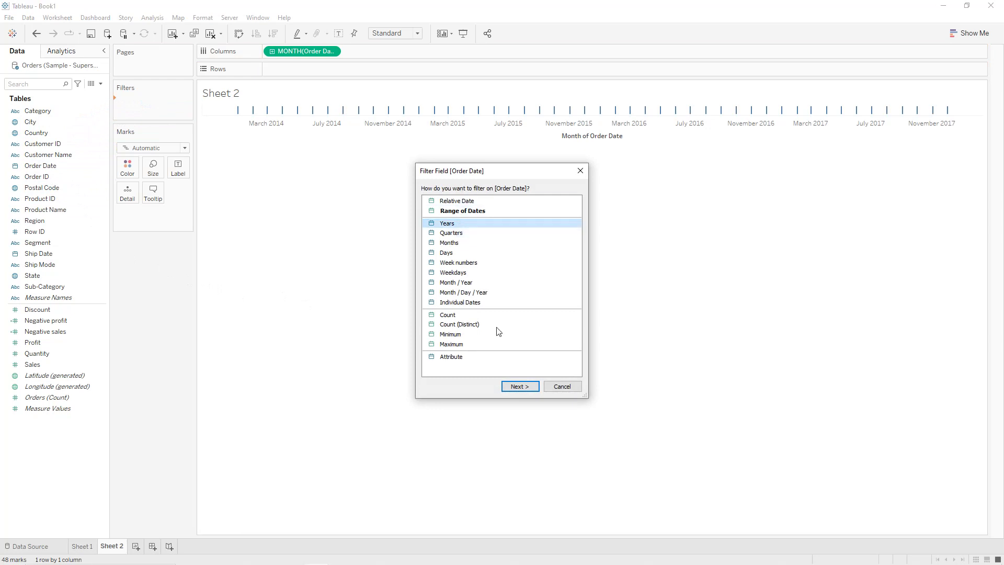
pyautogui.click(527, 387)
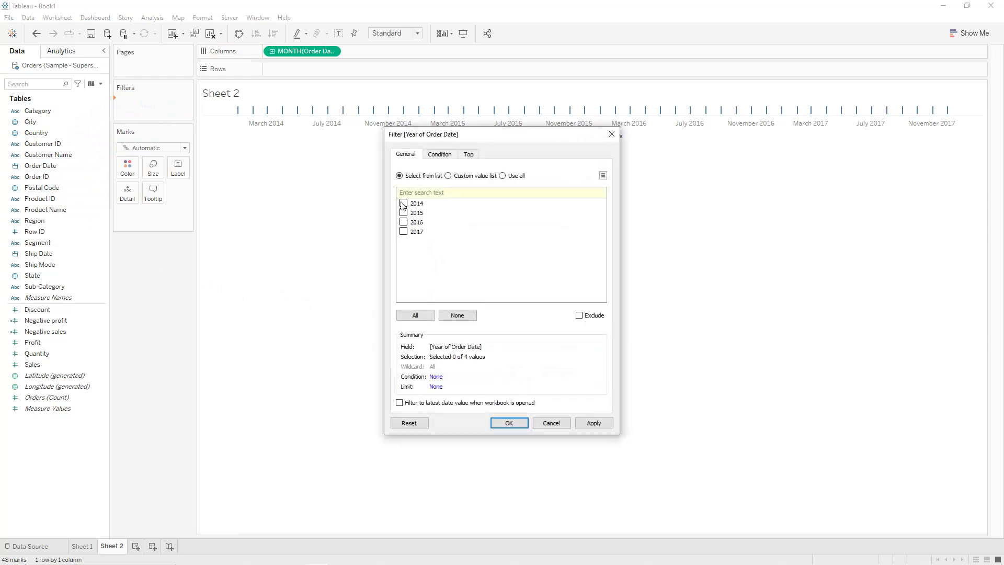
pyautogui.click(594, 423)
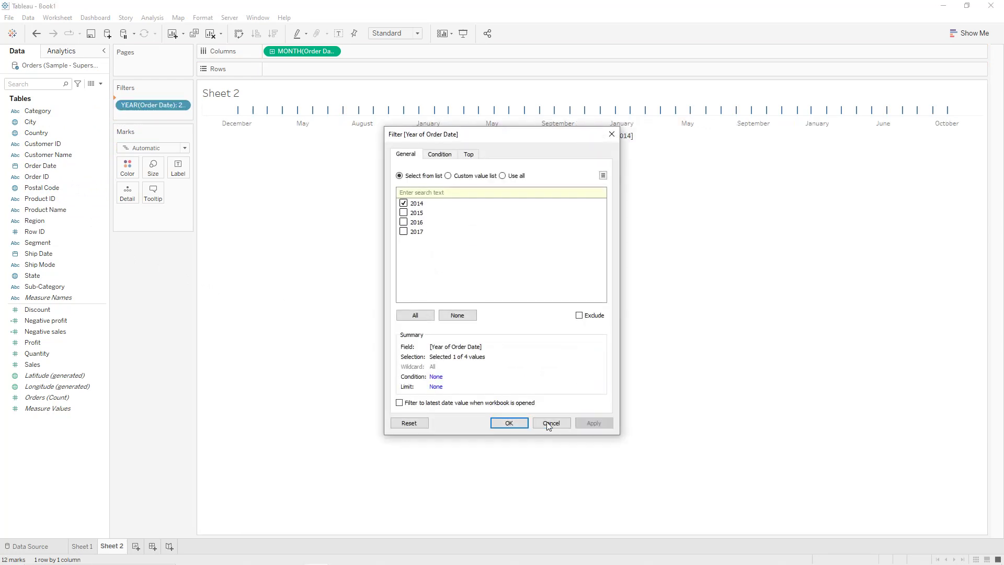
pyautogui.click(509, 423)
pyautogui.click(185, 102)
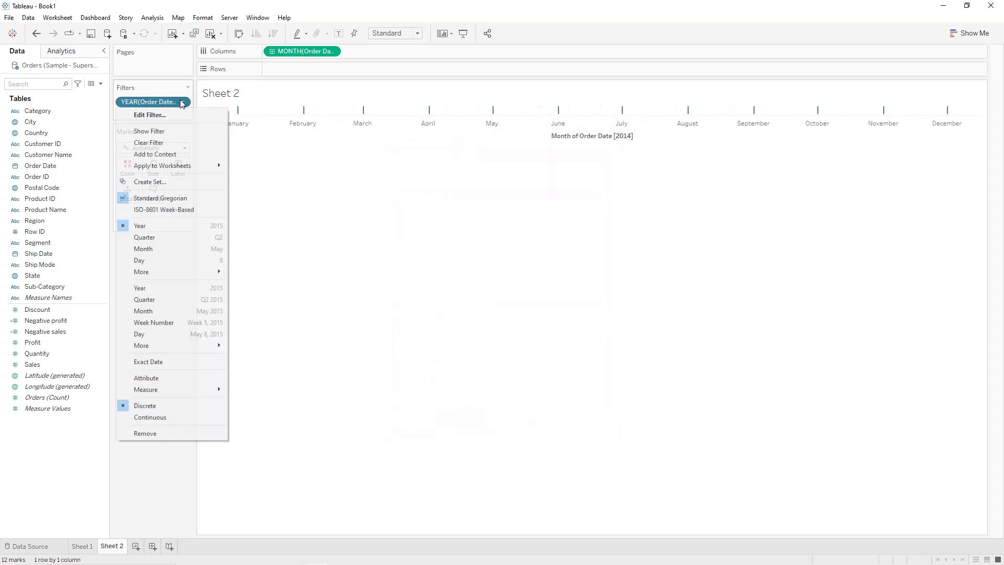
pyautogui.click(181, 130)
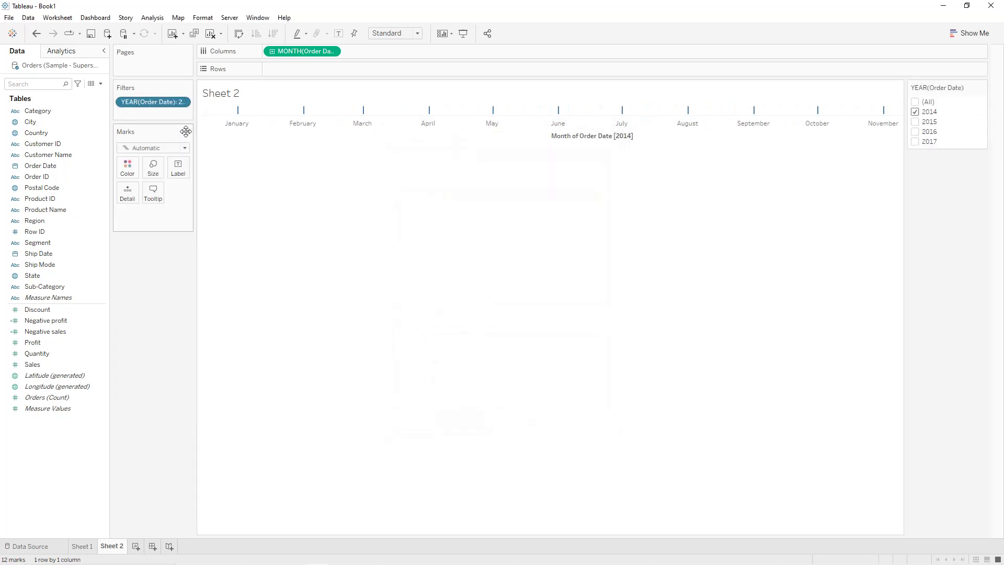
pyautogui.click(983, 87)
pyautogui.click(919, 192)
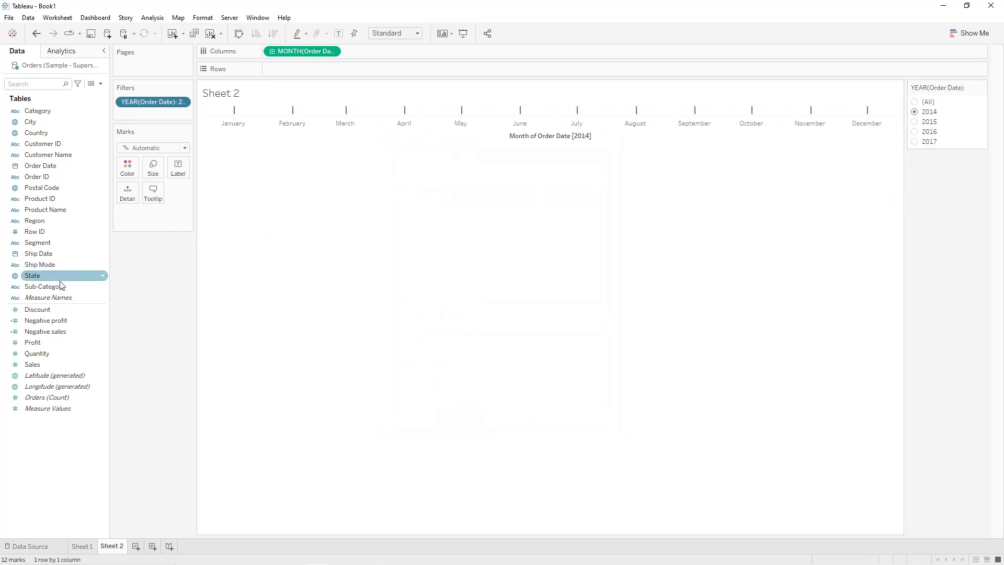
# - Filter Sub-Category to Accessories and show it as a single-value list filter card
pyautogui.moveTo(53, 289); pyautogui.dragTo(154, 112)
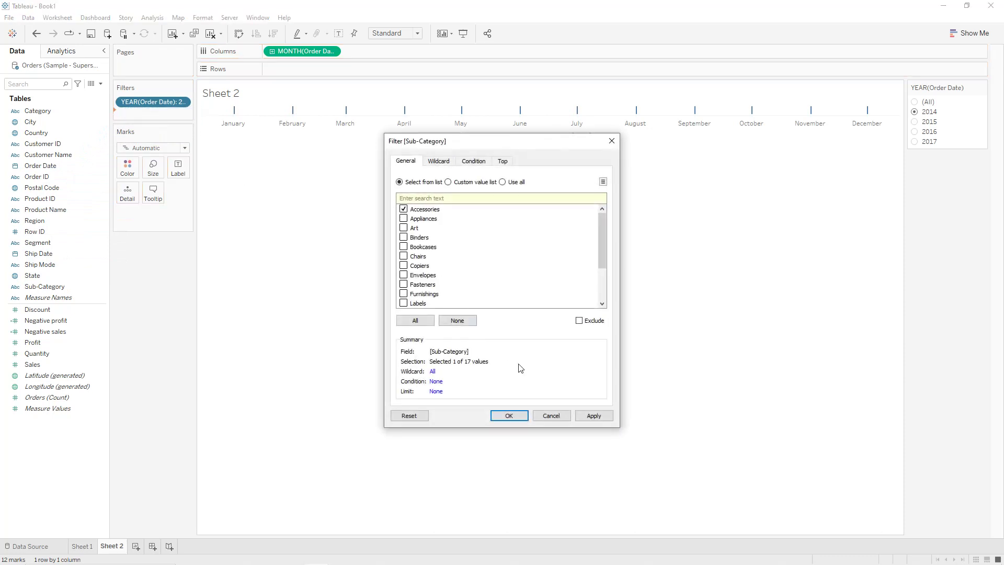
pyautogui.click(591, 415)
pyautogui.click(509, 415)
pyautogui.click(183, 117)
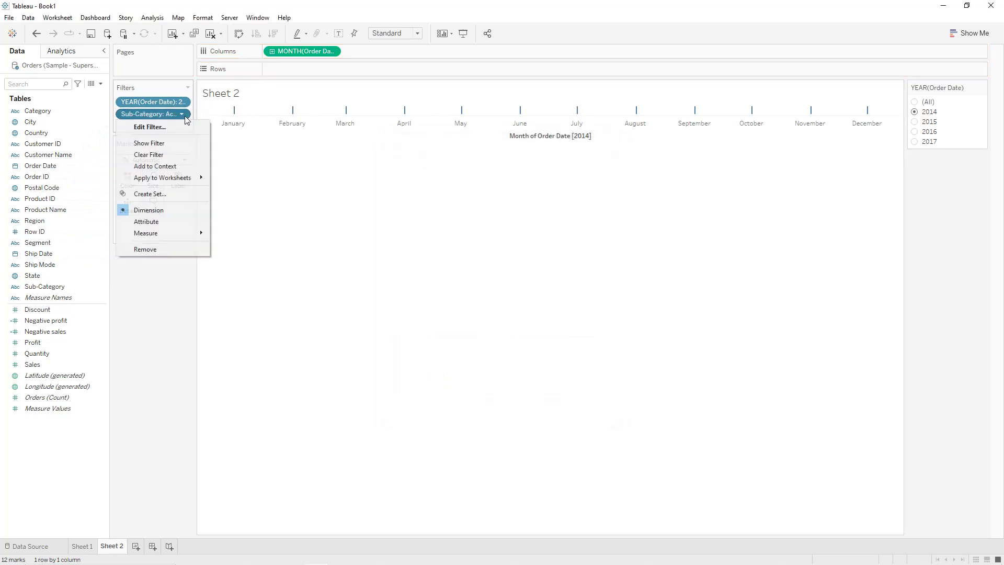
pyautogui.click(180, 141)
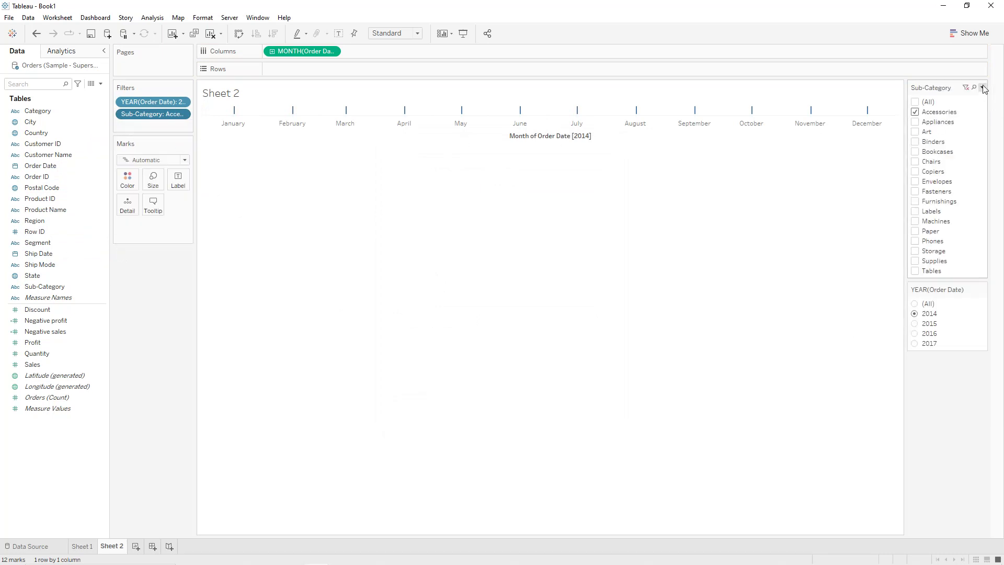
pyautogui.click(983, 87)
pyautogui.click(914, 193)
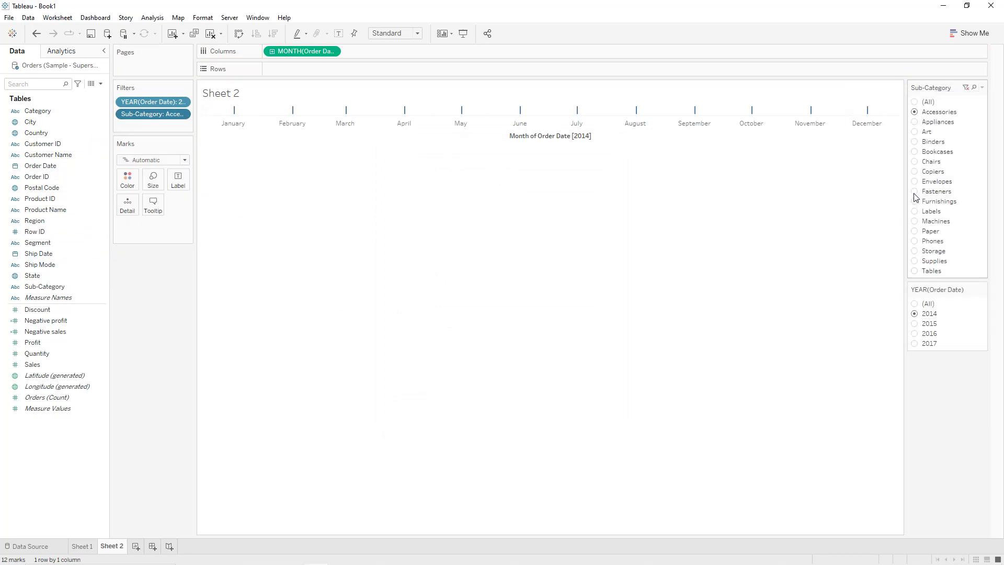
pyautogui.click(47, 332)
pyautogui.click(43, 345)
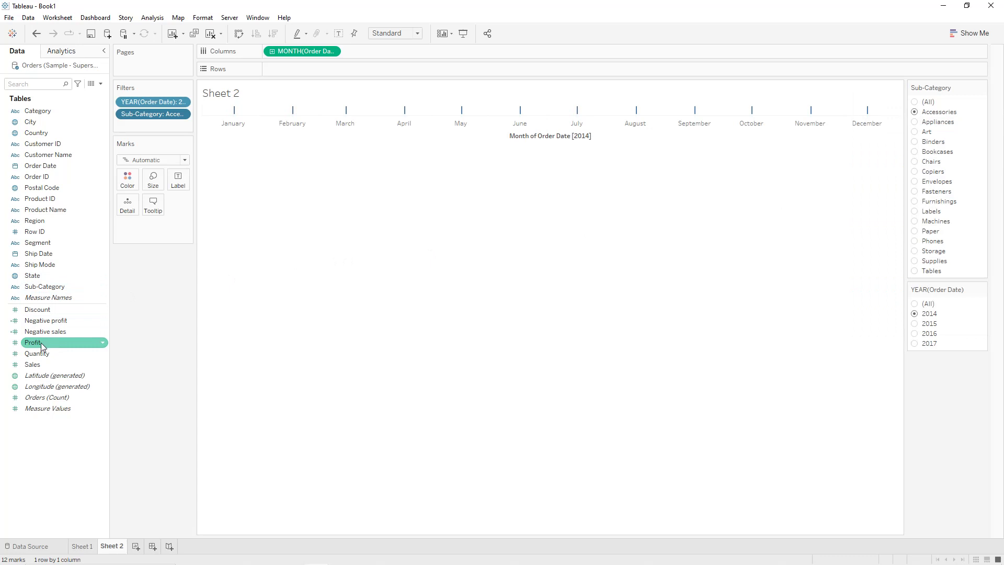
# - Plot a running sum of Profit across the 2014 months, drawn as Gantt bars
pyautogui.moveTo(41, 347); pyautogui.dragTo(287, 69)
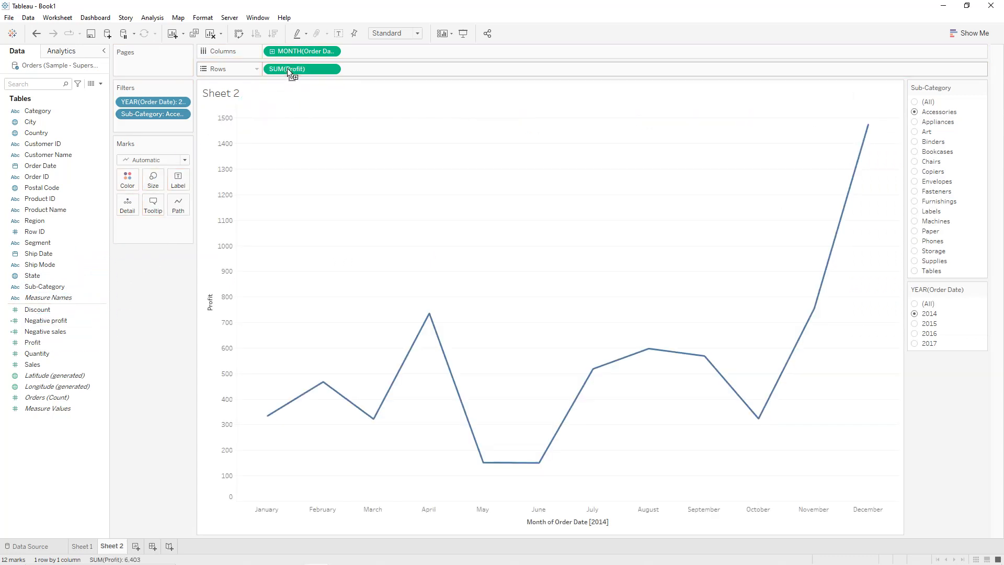
pyautogui.click(331, 70)
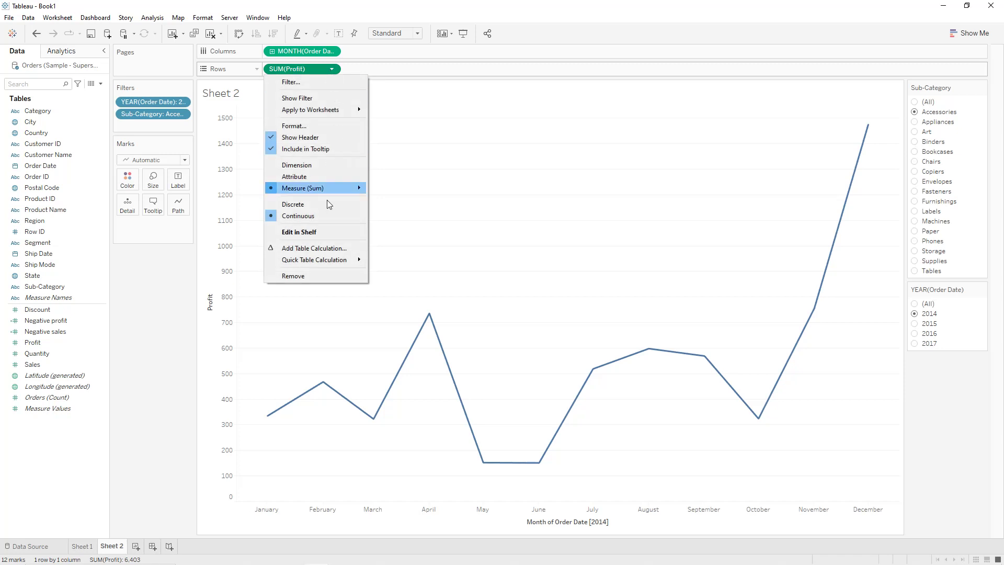
pyautogui.moveTo(315, 258)
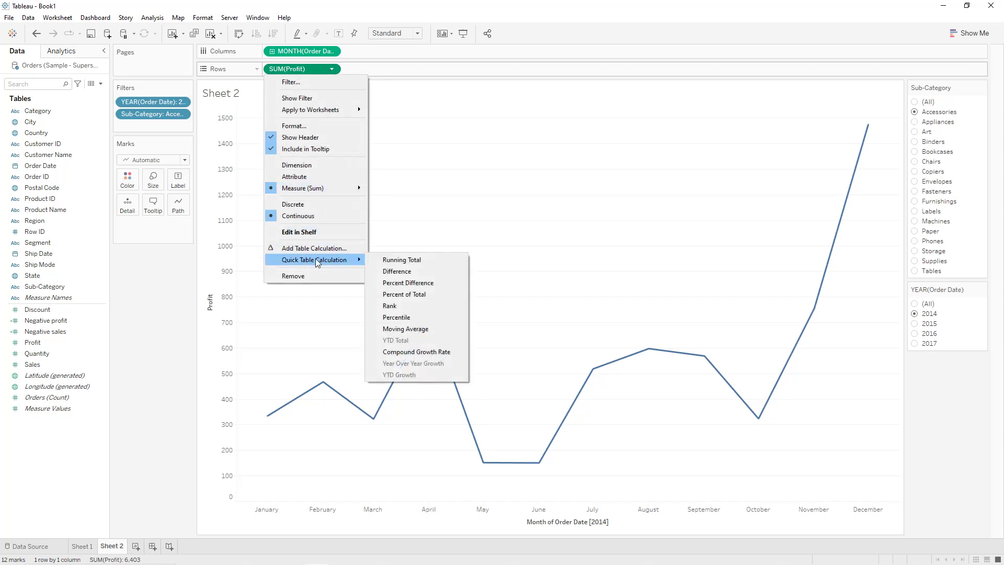
pyautogui.click(381, 260)
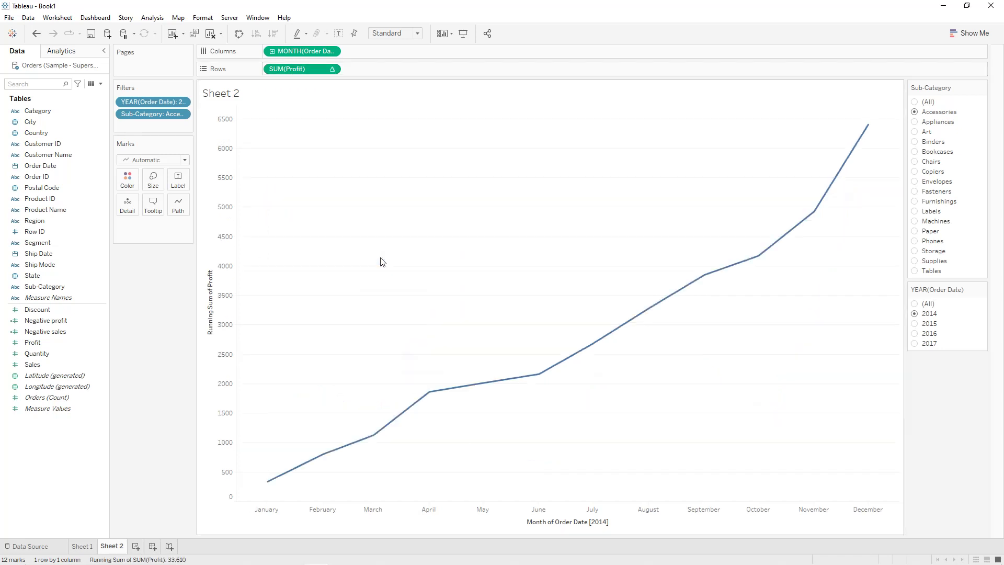
pyautogui.click(172, 161)
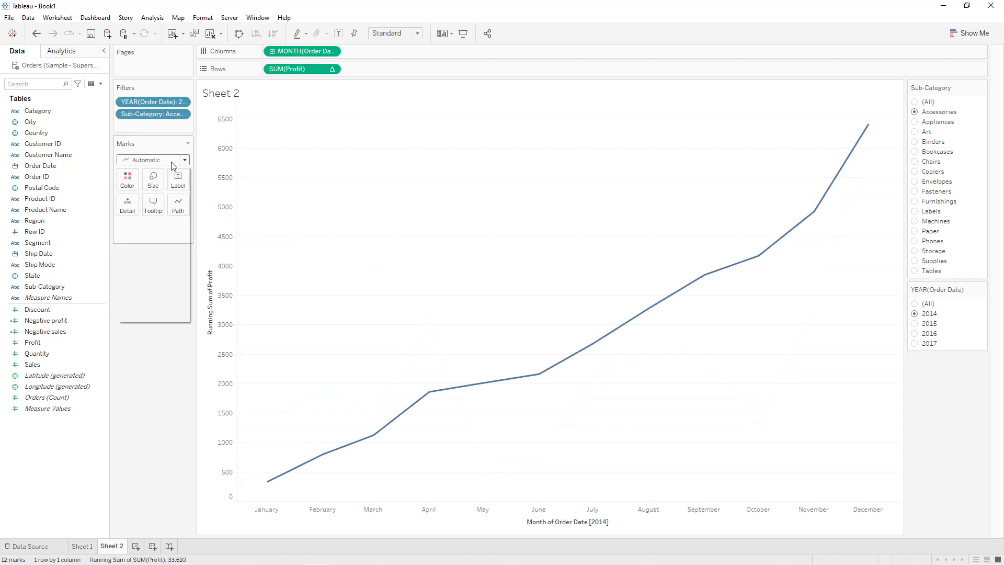
pyautogui.click(144, 292)
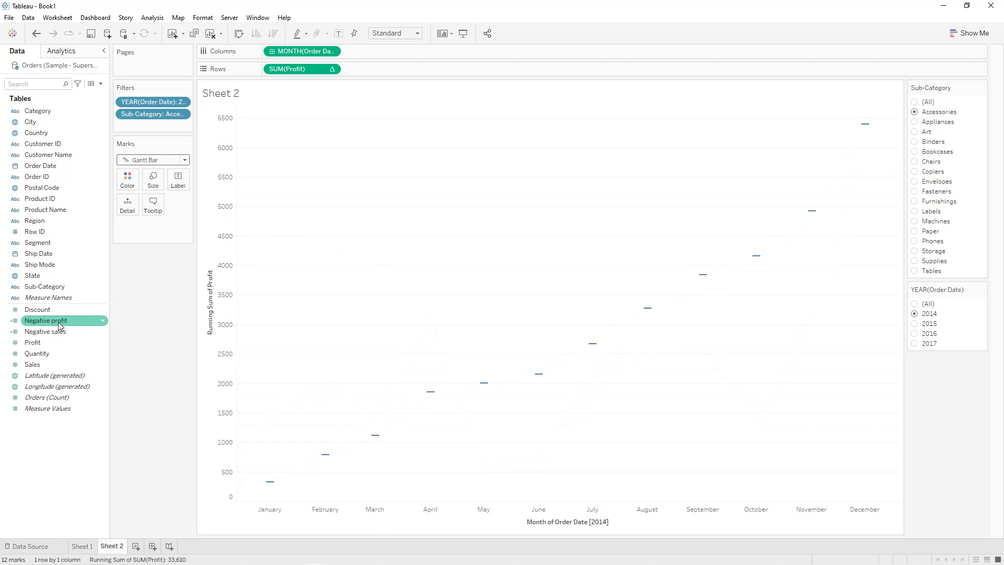
# - Size the Gantt bars by Negative profit, then color and label them by SUM(Profit)
pyautogui.moveTo(59, 326); pyautogui.dragTo(155, 188)
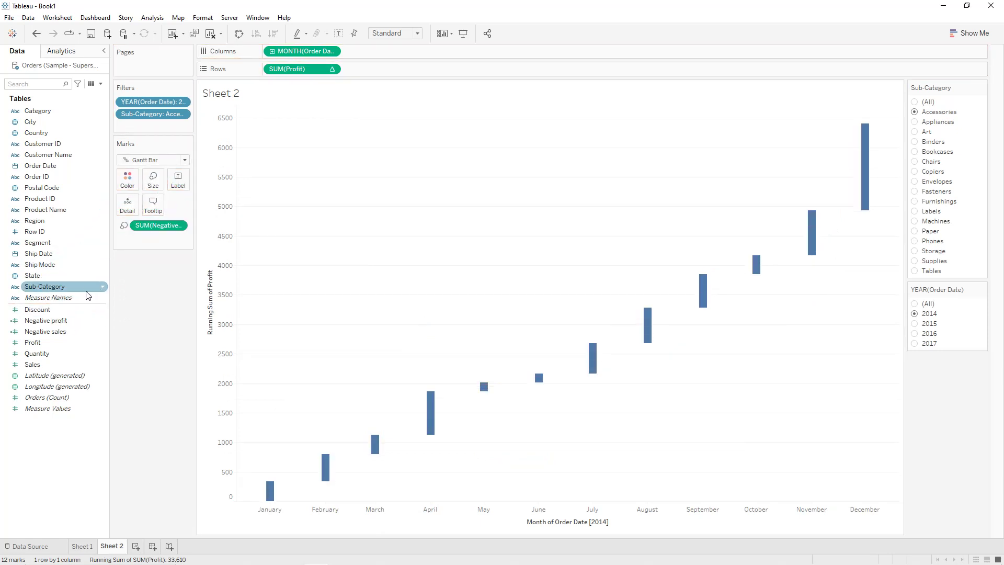
pyautogui.moveTo(33, 342)
pyautogui.mouseDown()
pyautogui.moveTo(79, 249)
pyautogui.moveTo(133, 189)
pyautogui.moveTo(127, 179)
pyautogui.mouseUp()
pyautogui.click(55, 344)
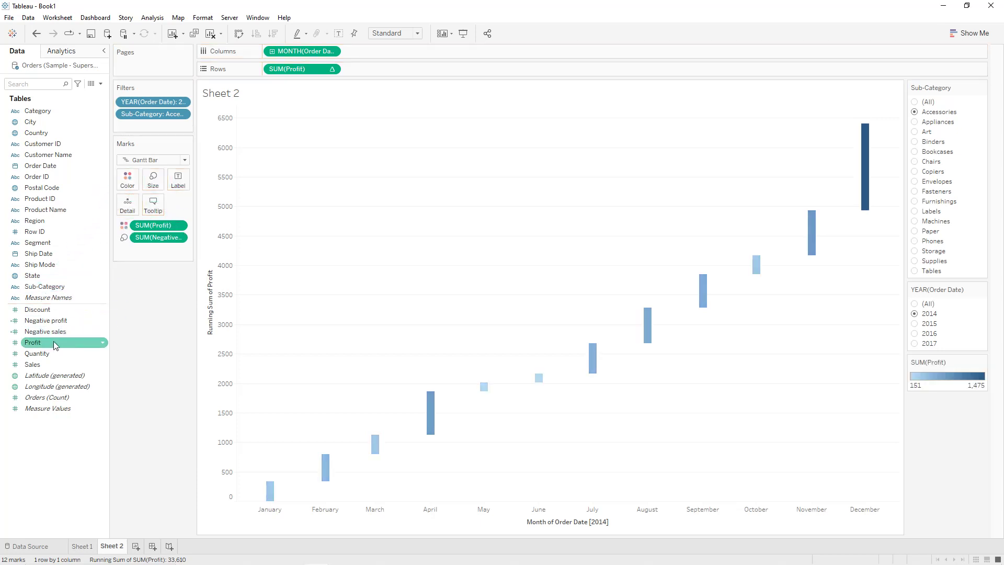
pyautogui.moveTo(55, 344); pyautogui.dragTo(185, 187)
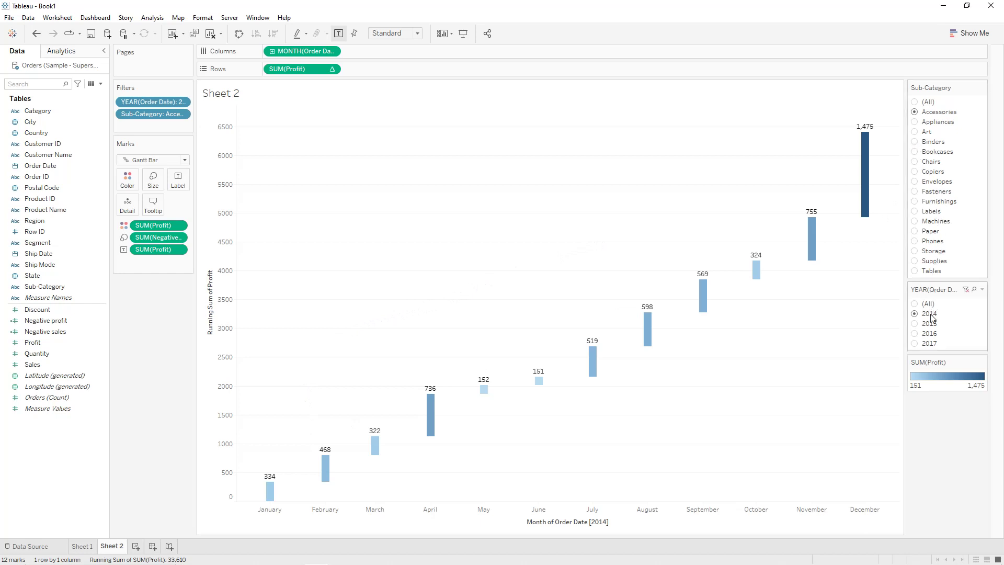
# - Show Chairs and format the running-profit axis as Currency (Custom) with 0 decimals
pyautogui.click(915, 162)
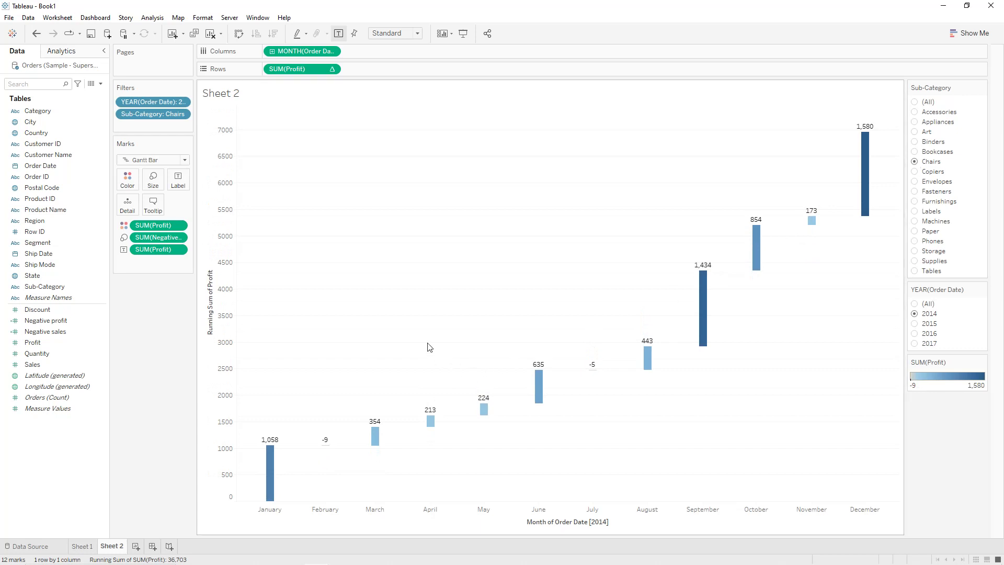
pyautogui.rightClick(230, 276)
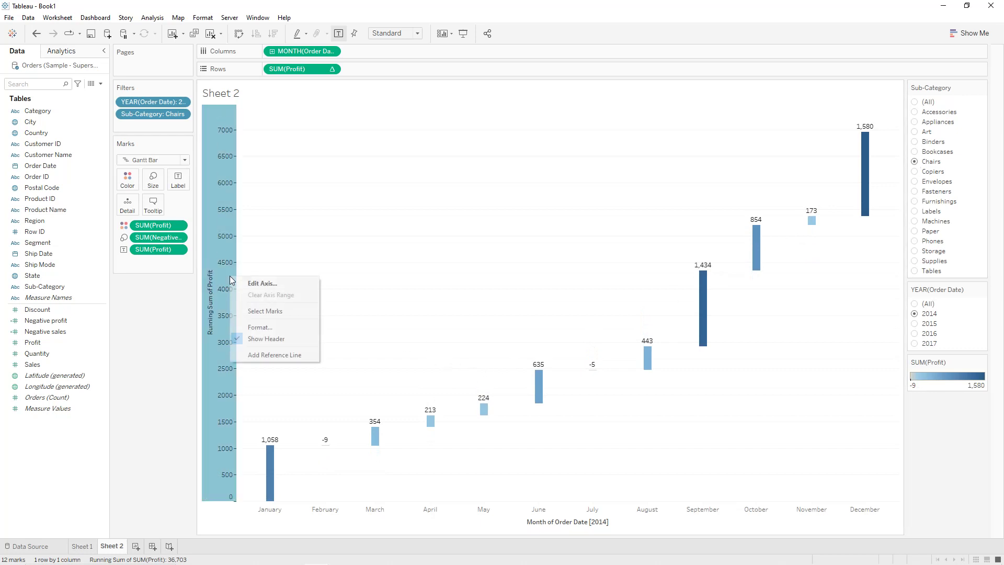
pyautogui.click(260, 327)
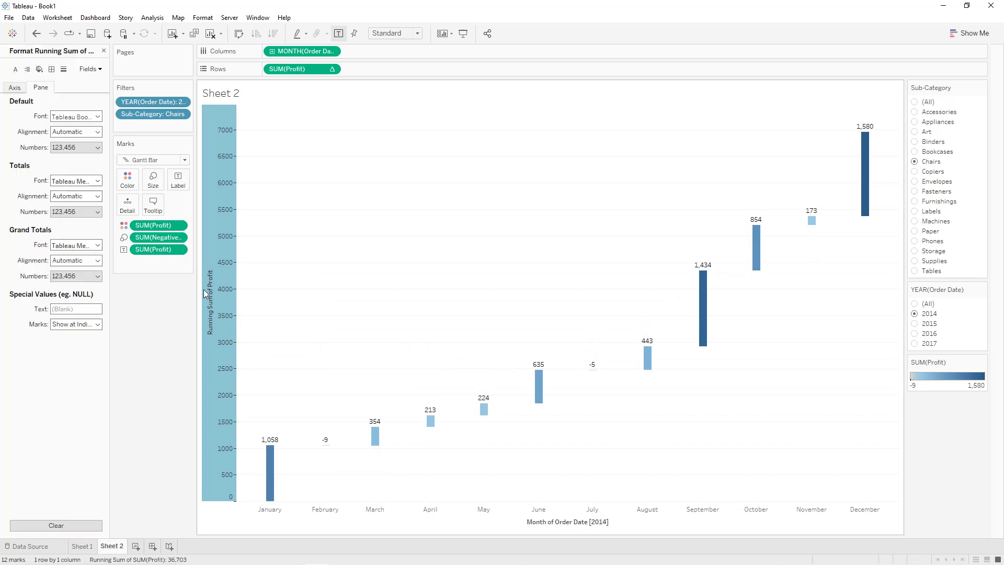
pyautogui.click(15, 90)
pyautogui.click(76, 180)
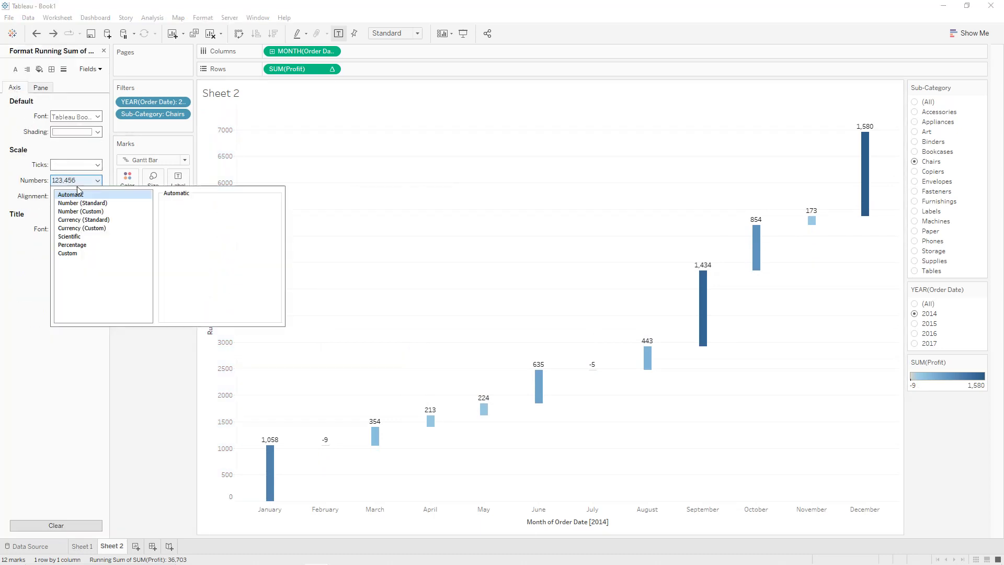
pyautogui.click(88, 229)
pyautogui.click(192, 217)
pyautogui.click(192, 217)
pyautogui.click(370, 169)
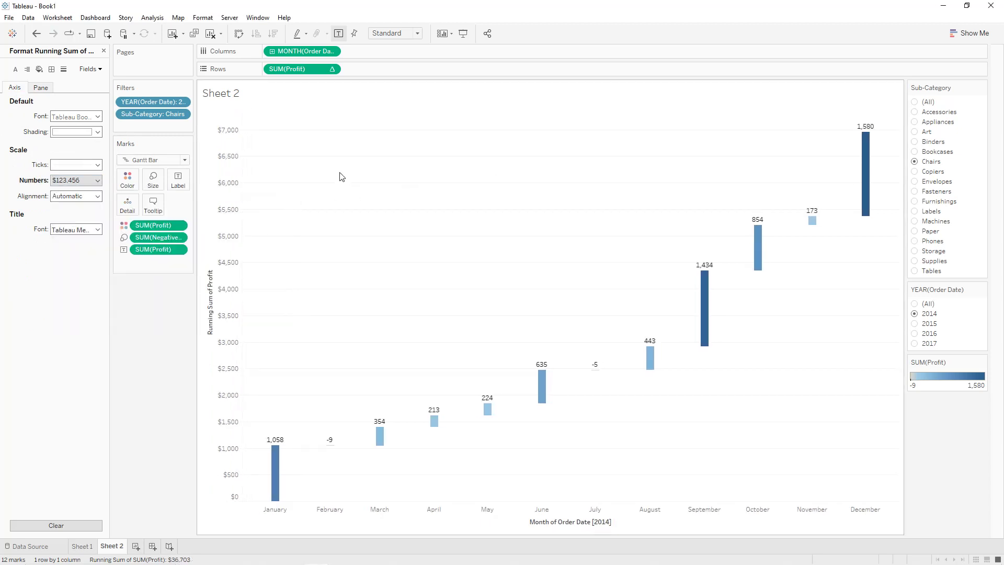
pyautogui.click(180, 250)
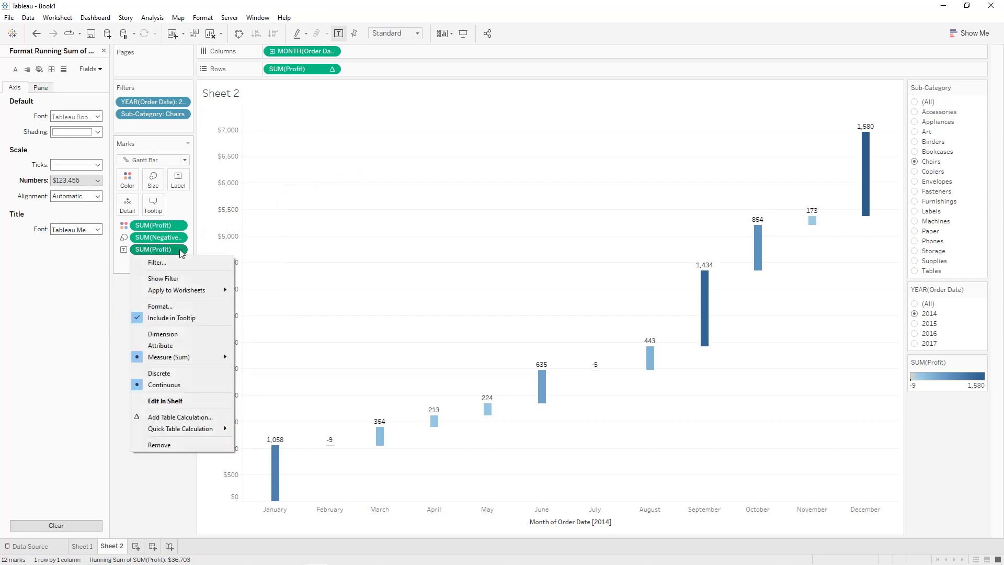
# - Set the SUM(Profit) label Totals and Default numbers to Currency (Standard), then show Tables
pyautogui.click(183, 307)
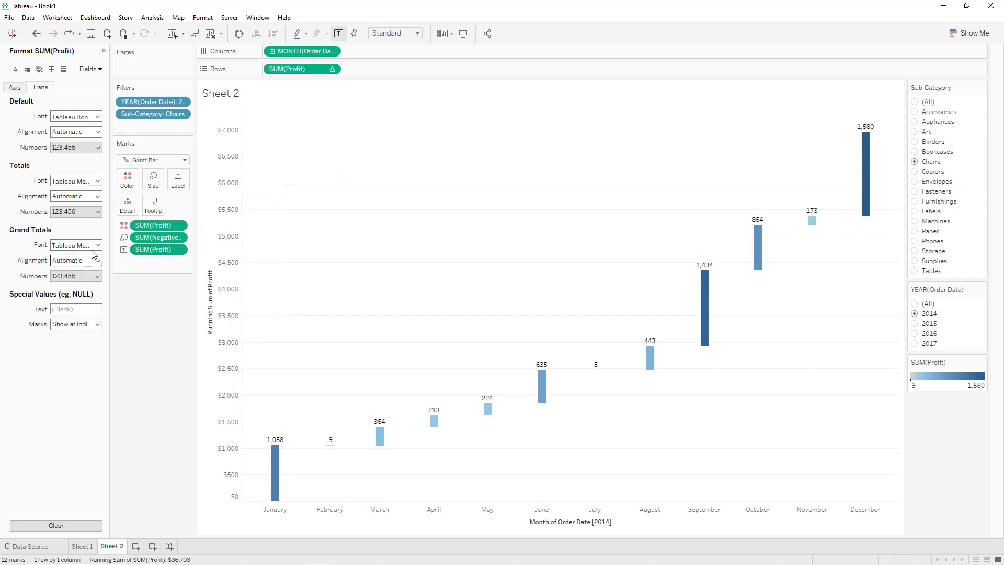
pyautogui.click(73, 211)
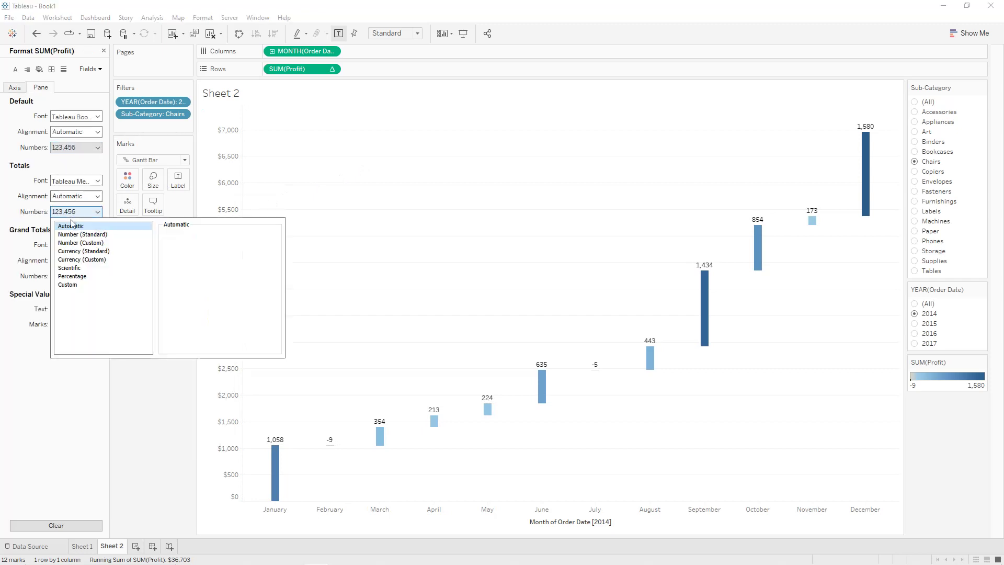
pyautogui.click(85, 252)
pyautogui.click(63, 154)
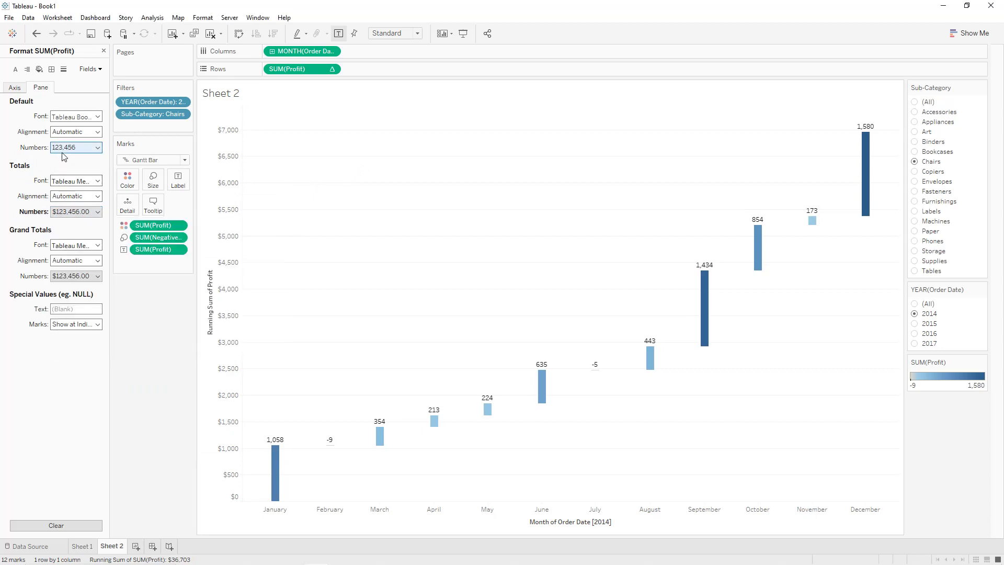
pyautogui.click(63, 150)
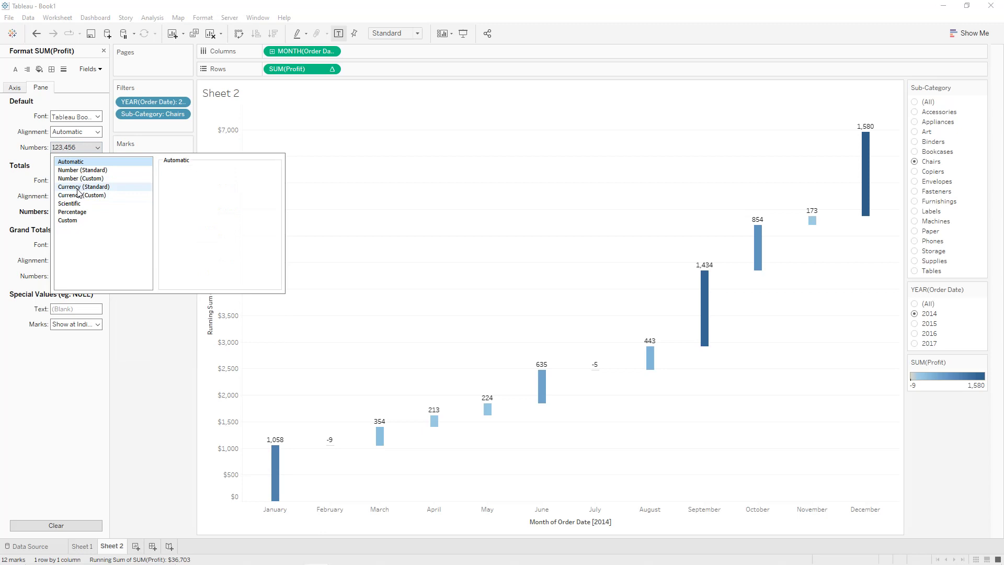
pyautogui.click(78, 189)
pyautogui.click(324, 323)
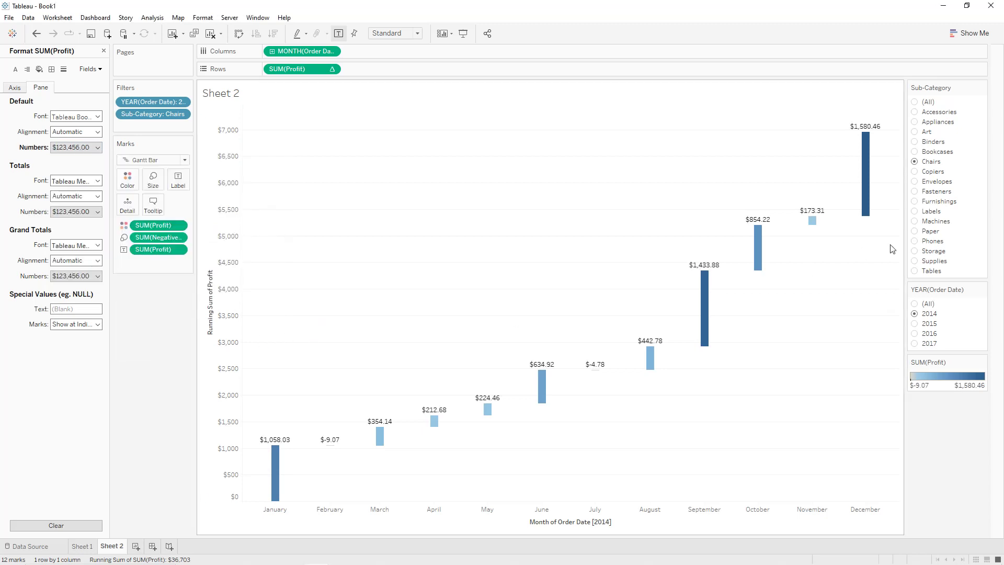
pyautogui.click(918, 273)
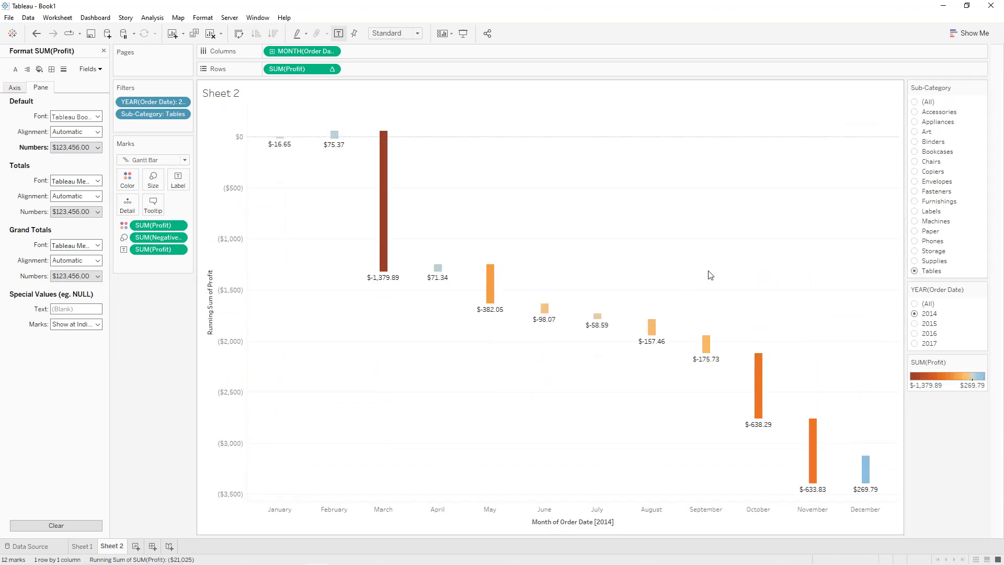
# - Review the waterfall for 2017, 2016, 2015, Storage, Bookcases and Art, then add Sheet 3
pyautogui.click(917, 345)
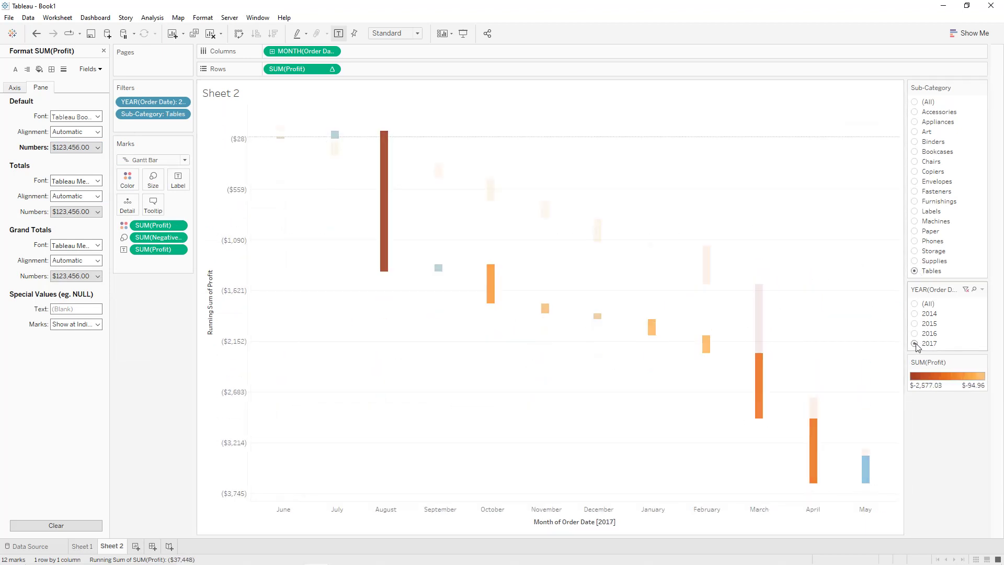
pyautogui.click(915, 334)
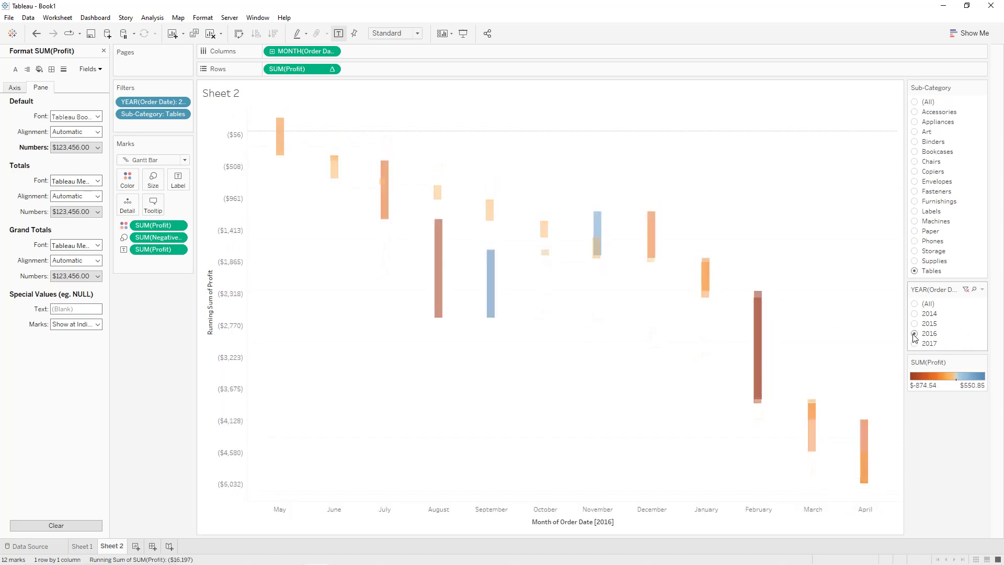
pyautogui.click(914, 325)
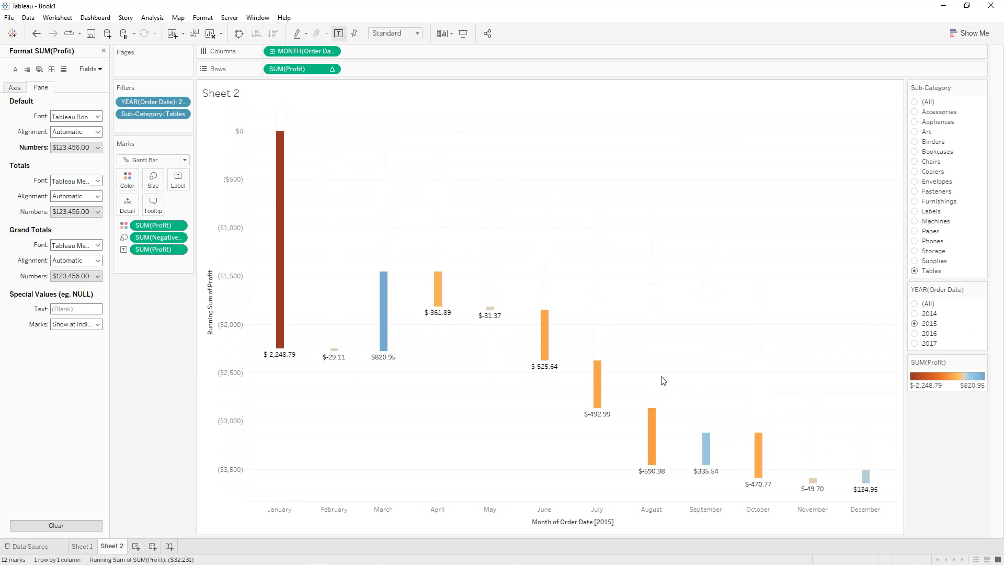
pyautogui.click(915, 252)
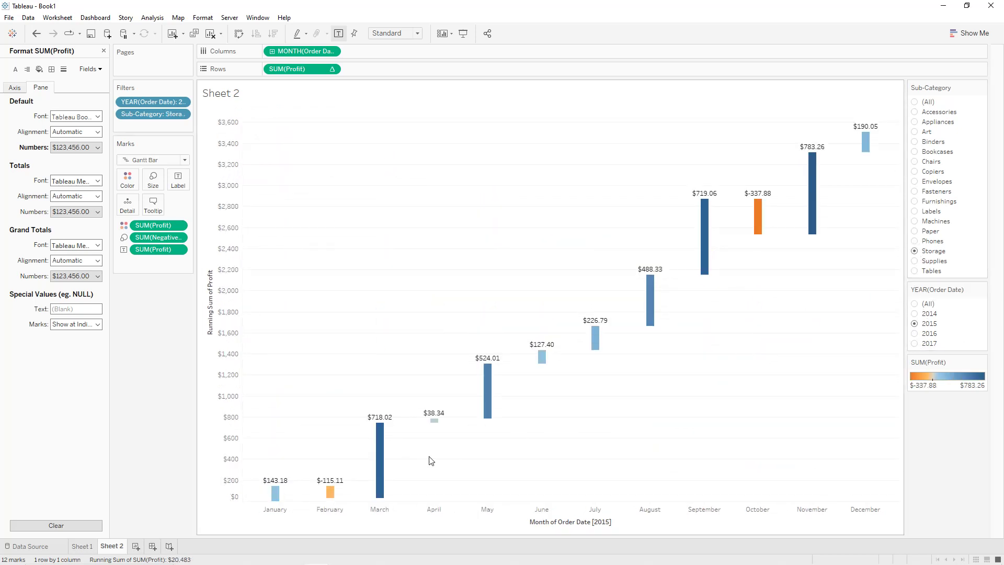
pyautogui.click(915, 151)
pyautogui.click(915, 132)
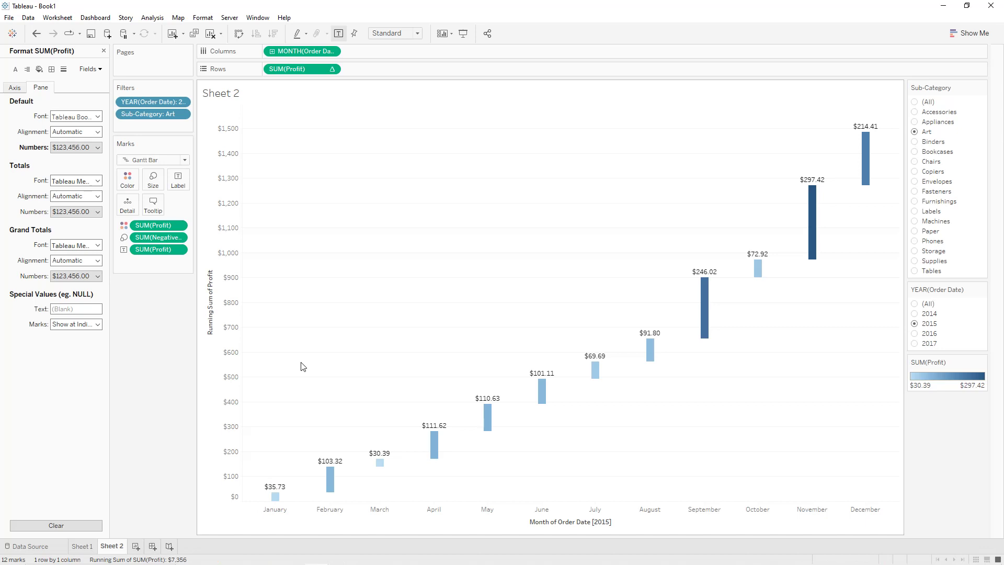
pyautogui.click(136, 546)
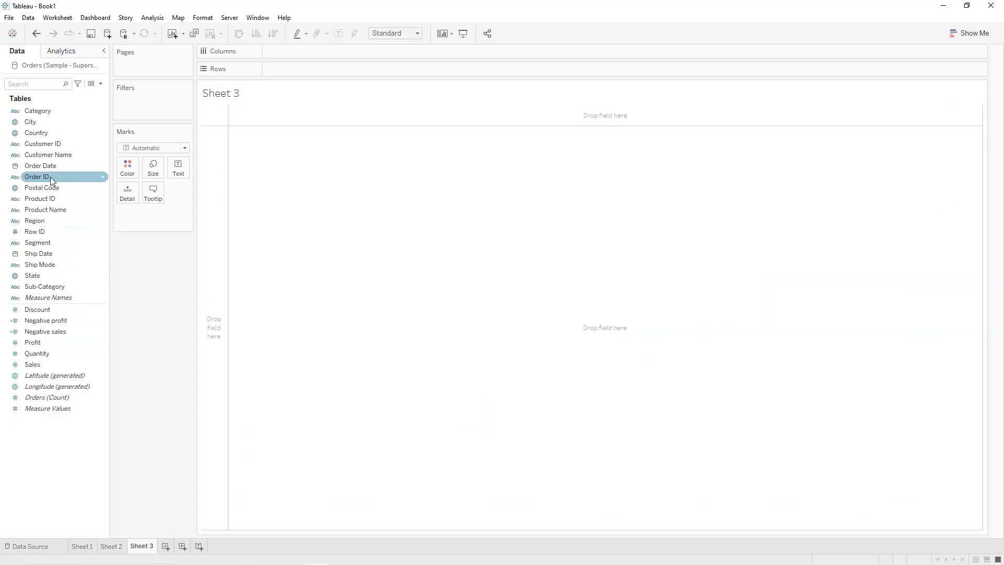
# - Put Sub-Category on Columns and Profit on Rows as a Running Total quick table calculation
pyautogui.click(54, 286)
pyautogui.moveTo(54, 278); pyautogui.dragTo(296, 46)
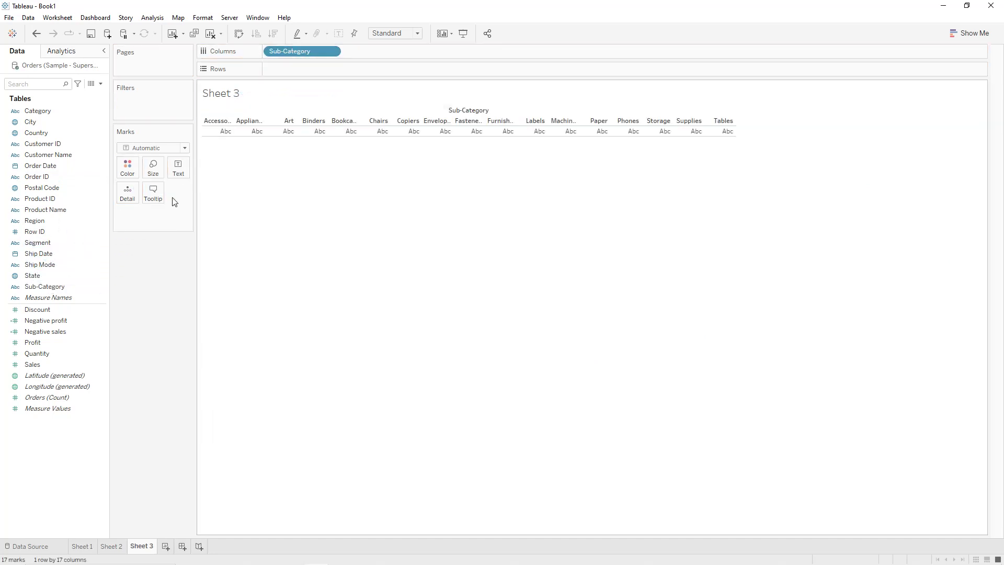
pyautogui.moveTo(45, 340); pyautogui.dragTo(331, 72)
pyautogui.click(331, 70)
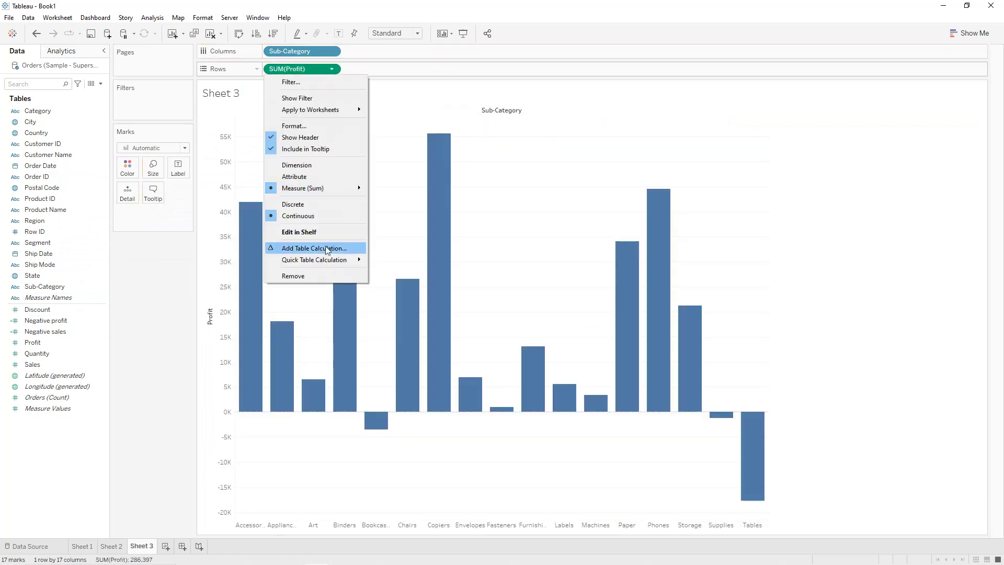
pyautogui.moveTo(328, 261)
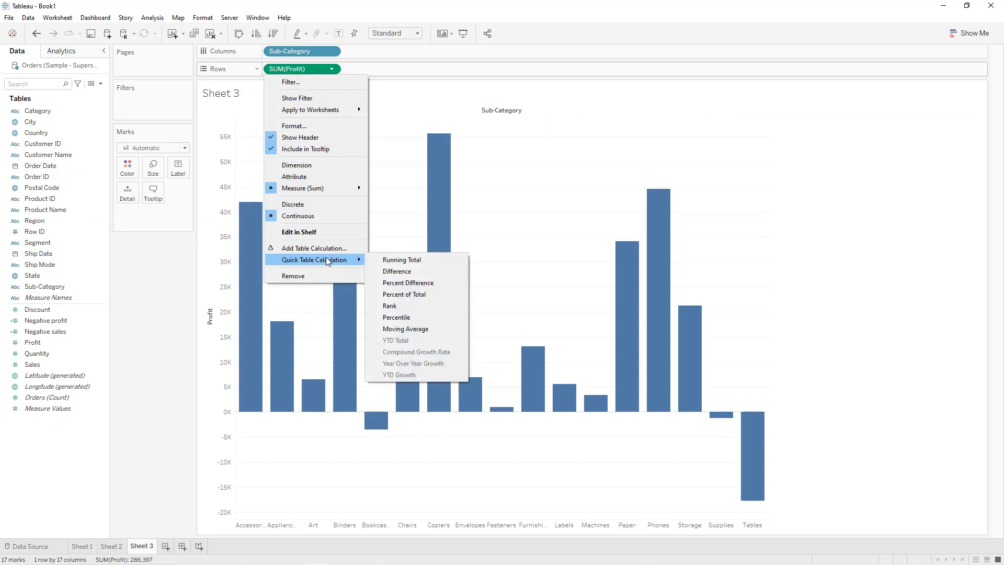
pyautogui.click(382, 260)
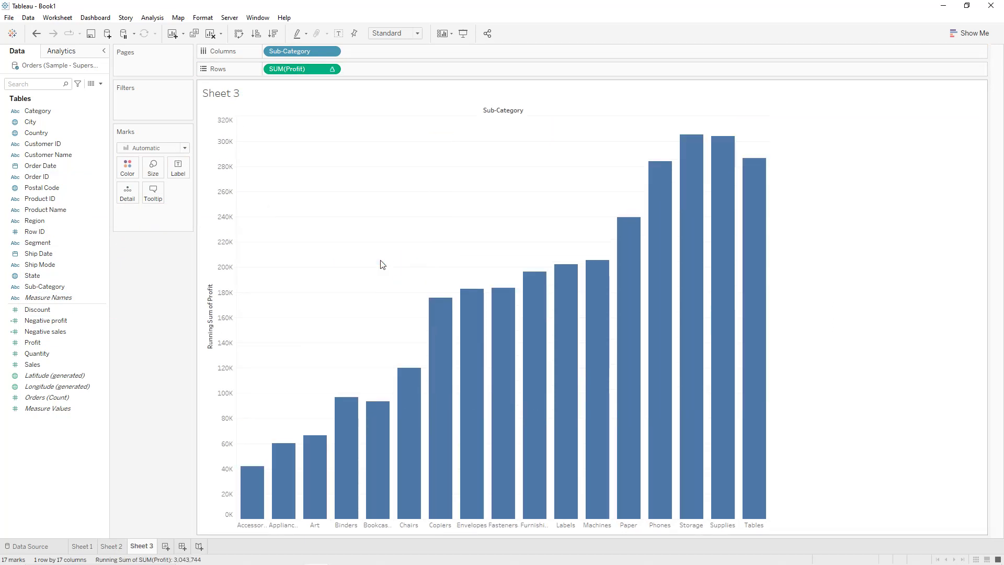
# - Make the marks Gantt bars sized by Negative profit, coloured and labelled by Profit
pyautogui.click(172, 150)
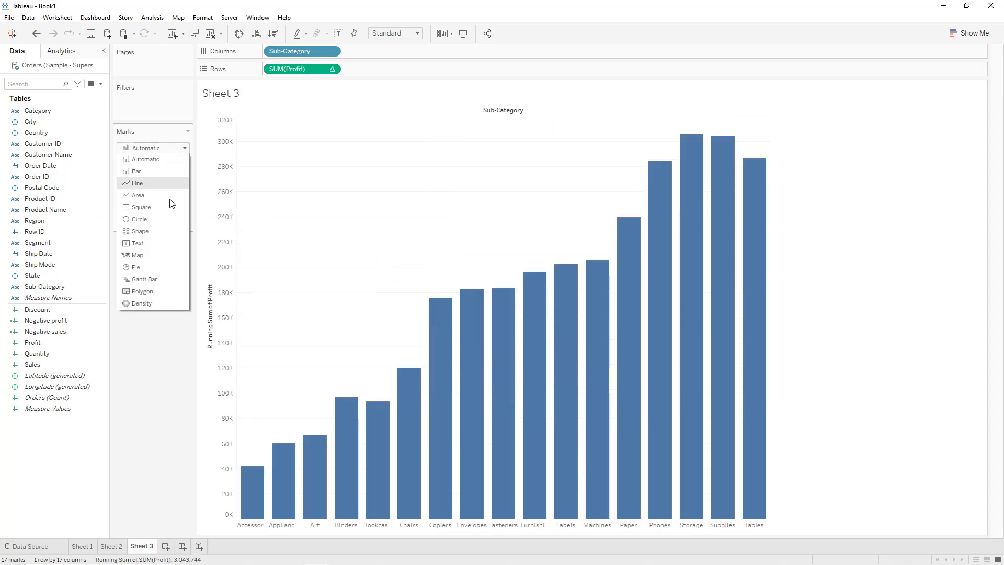
pyautogui.click(159, 276)
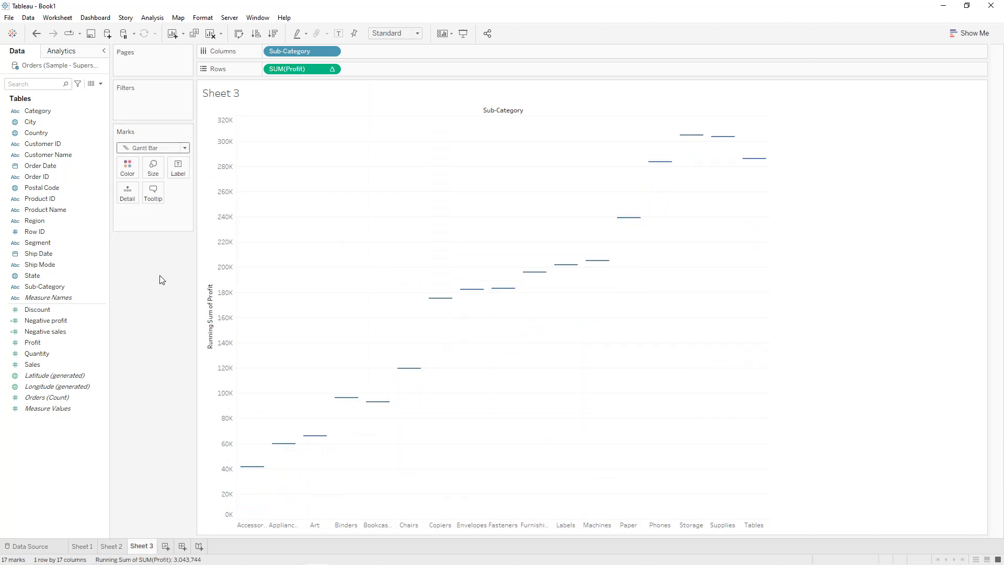
pyautogui.click(60, 321)
pyautogui.moveTo(54, 327); pyautogui.dragTo(153, 177)
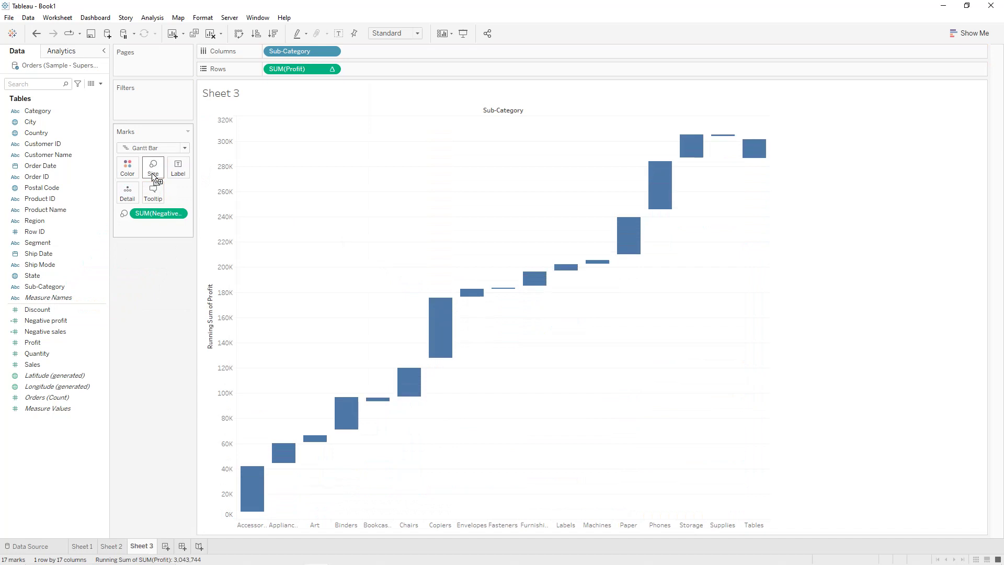
pyautogui.click(55, 343)
pyautogui.moveTo(51, 346); pyautogui.dragTo(125, 177)
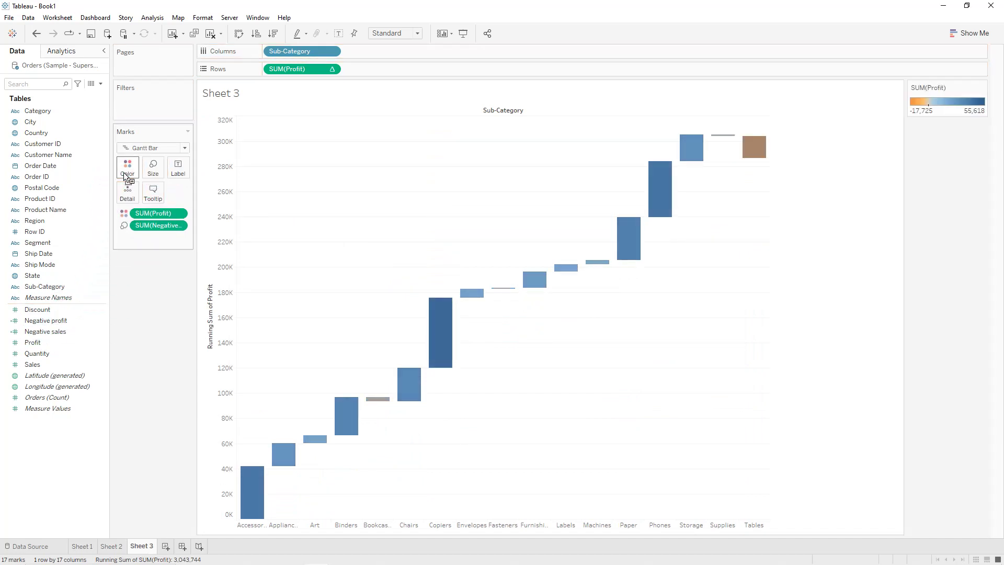
pyautogui.moveTo(52, 341); pyautogui.dragTo(183, 170)
pyautogui.click(411, 34)
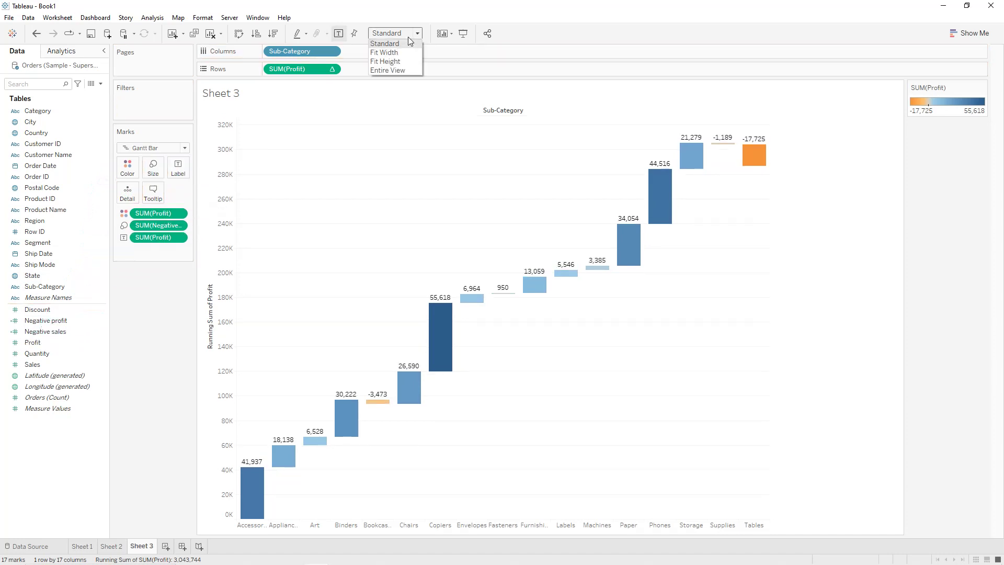
# - Fit the chart to Entire View and format the axis as Currency (Custom), 0 decimals
pyautogui.click(406, 71)
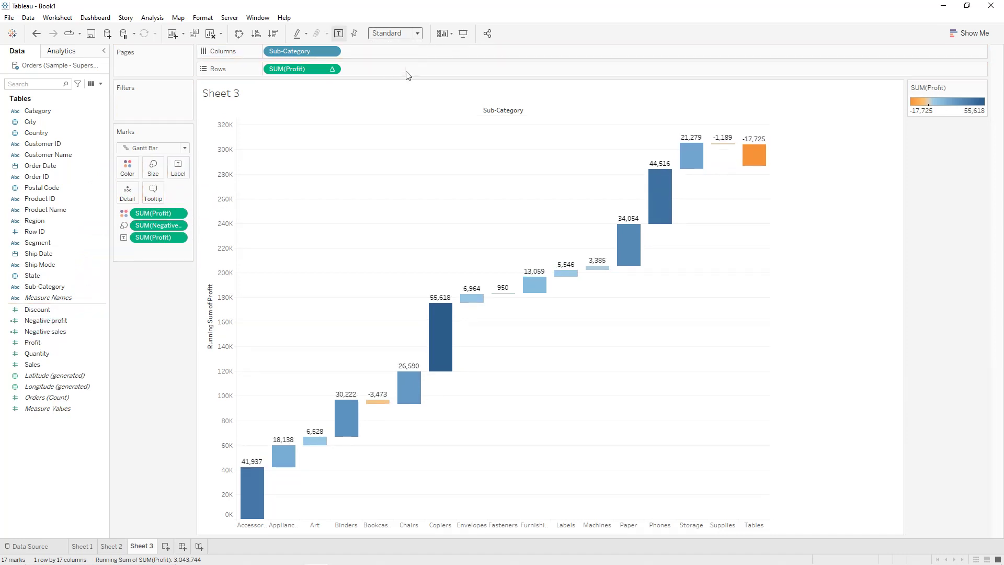
pyautogui.rightClick(222, 235)
pyautogui.click(242, 286)
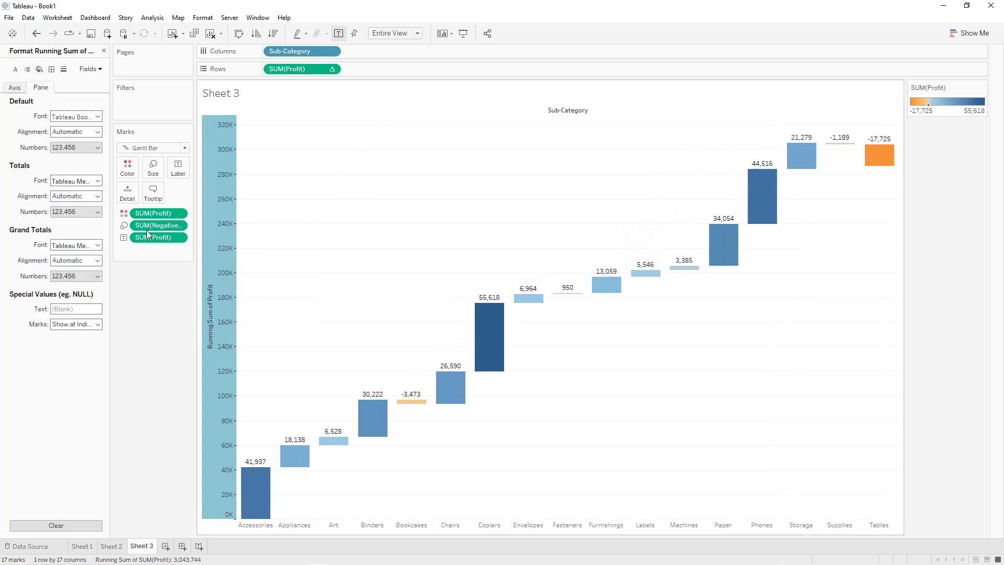
pyautogui.click(15, 87)
pyautogui.click(84, 181)
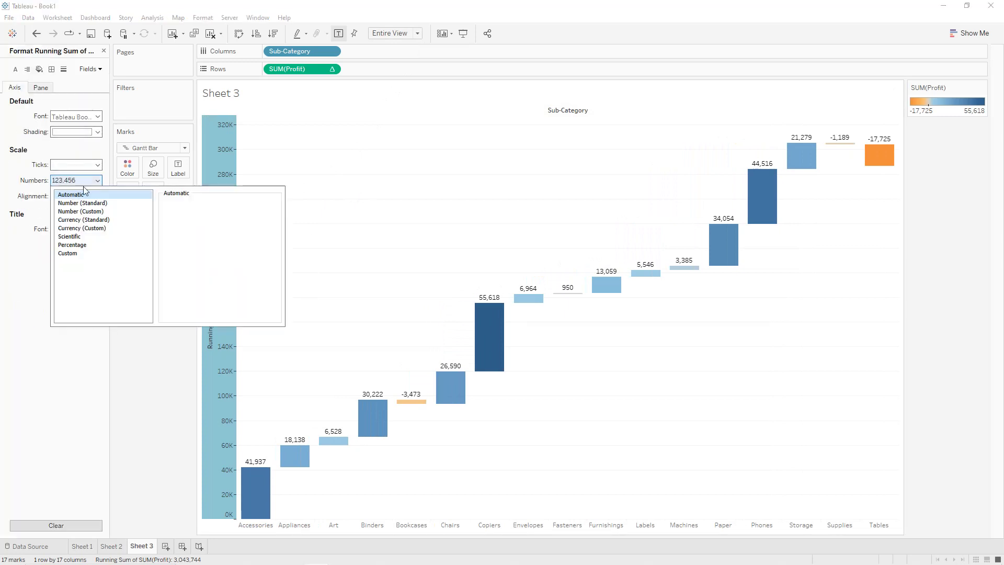
pyautogui.click(81, 228)
pyautogui.click(193, 217)
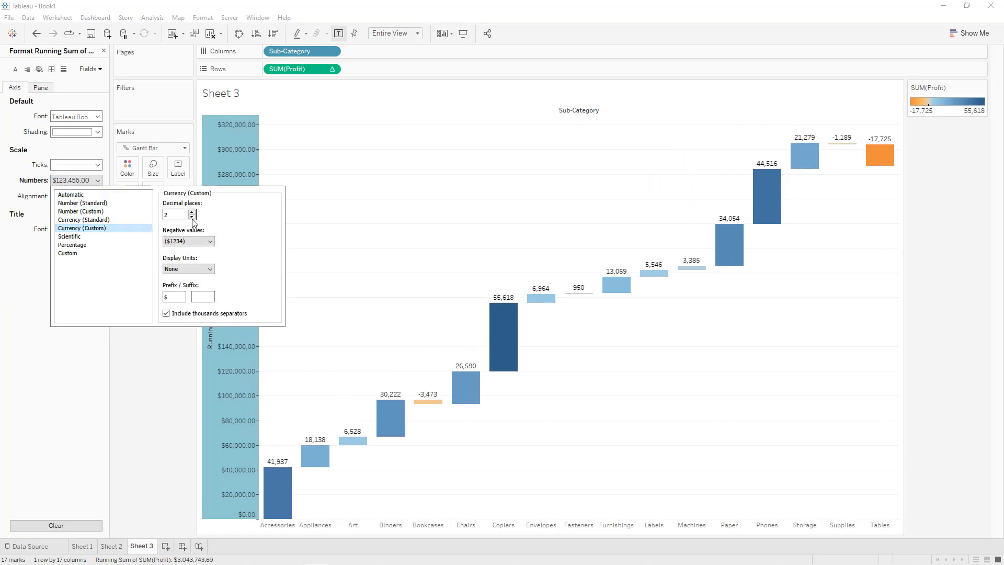
pyautogui.click(192, 217)
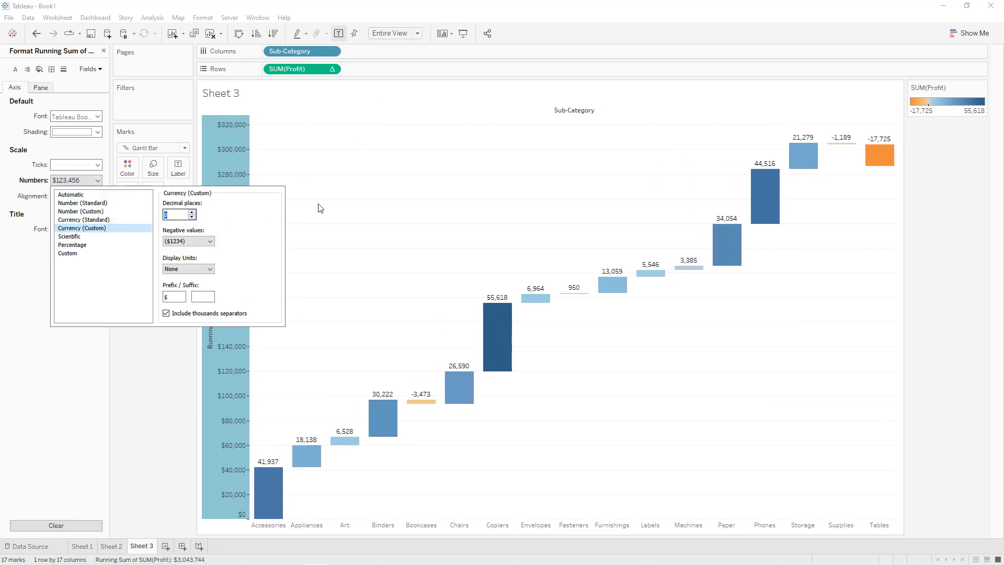
pyautogui.click(332, 204)
# - Format the SUM(Profit) bar labels as Currency (Standard)
pyautogui.click(178, 238)
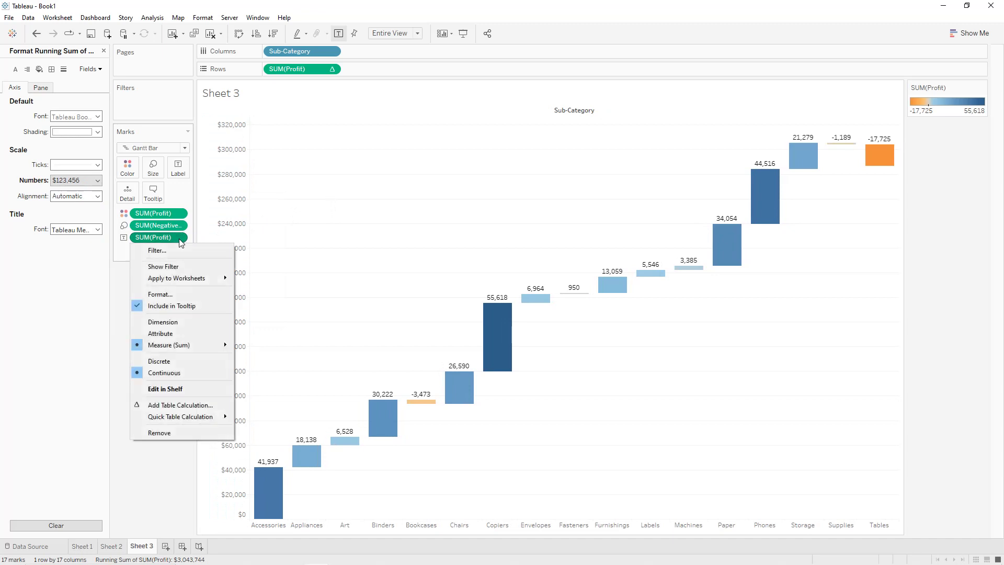
pyautogui.click(166, 295)
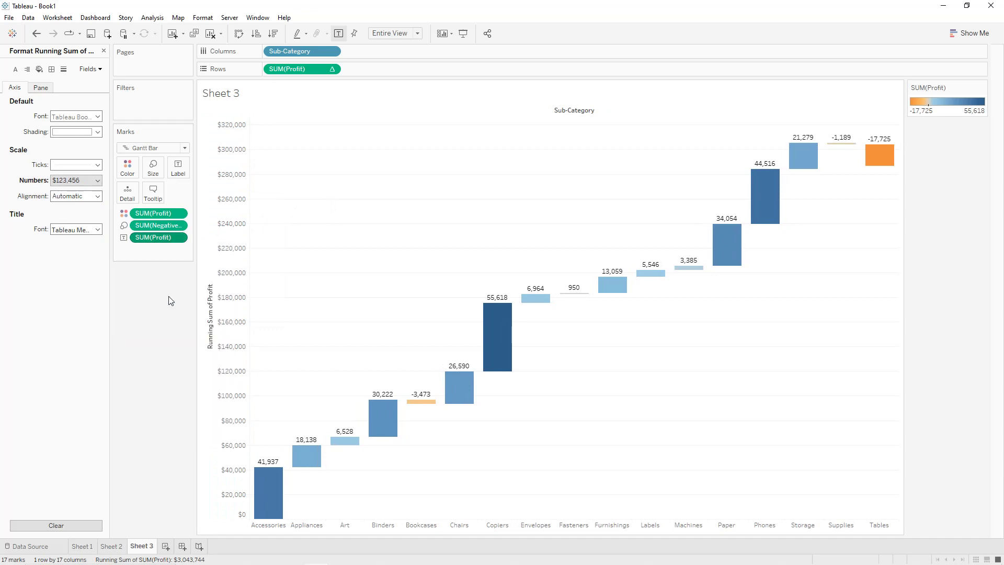
pyautogui.click(74, 148)
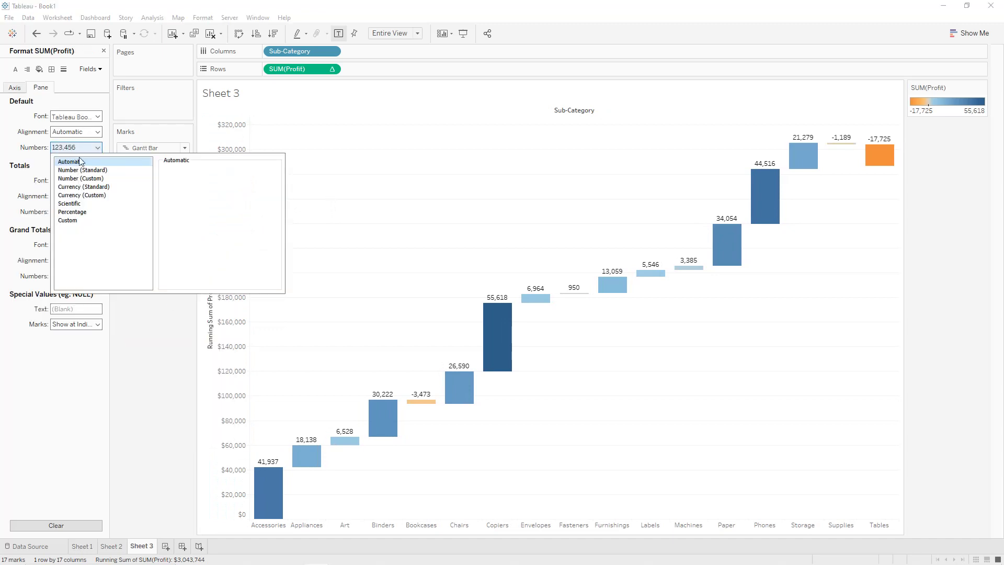
pyautogui.click(86, 187)
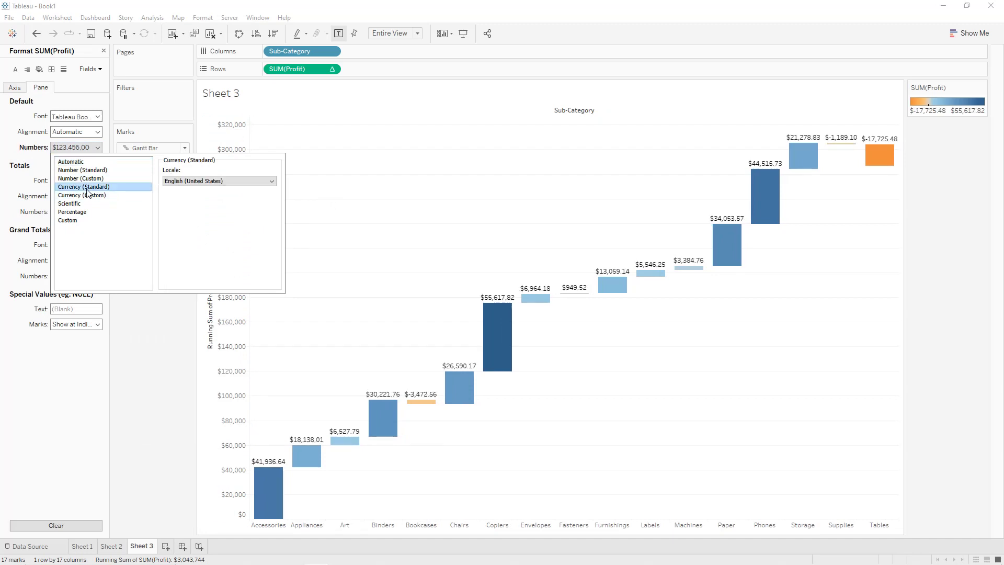
pyautogui.click(104, 51)
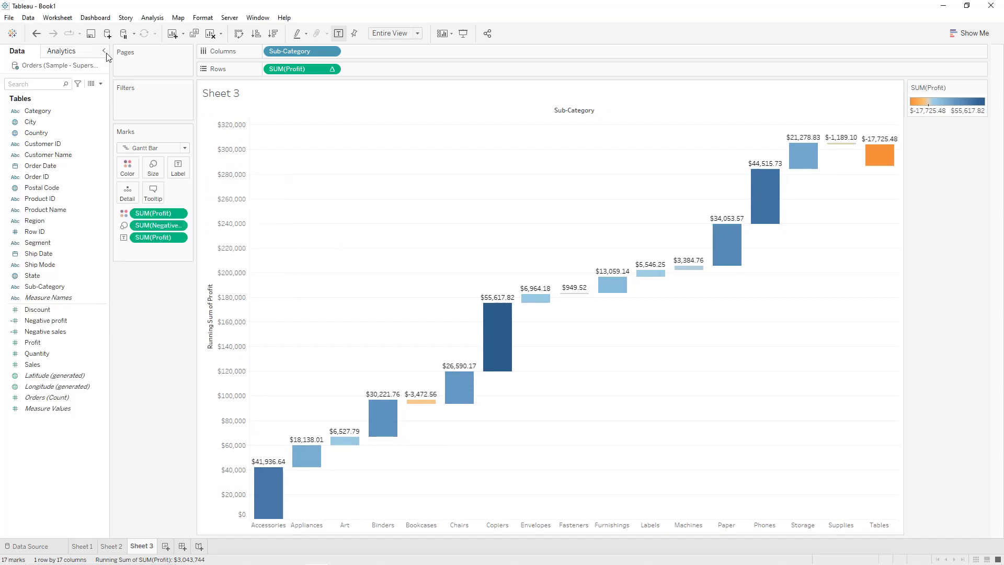
# - Recolour the bars with the Red-Green Diverging palette
pyautogui.click(127, 168)
pyautogui.click(150, 204)
pyautogui.click(528, 244)
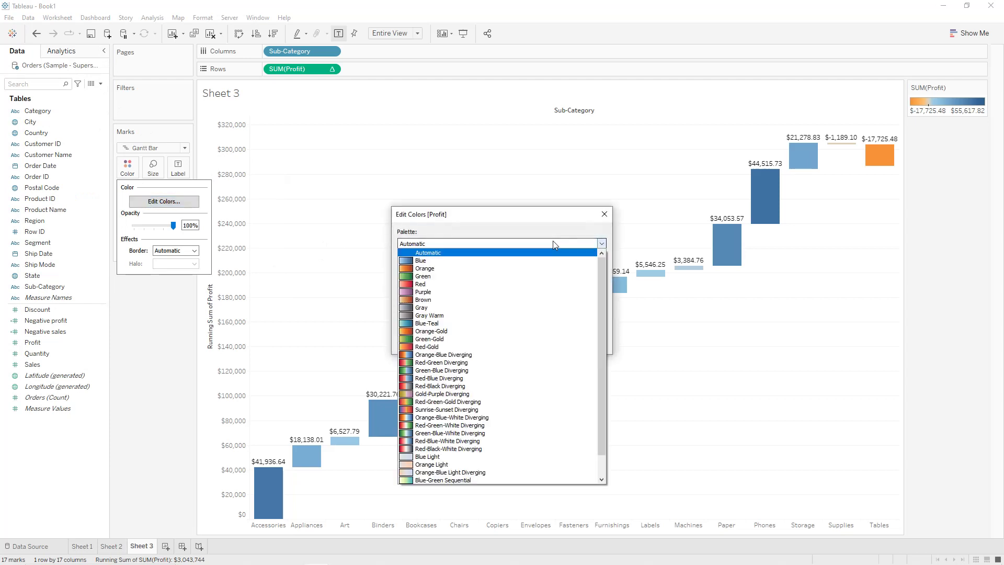
pyautogui.click(460, 363)
pyautogui.click(587, 342)
pyautogui.click(501, 343)
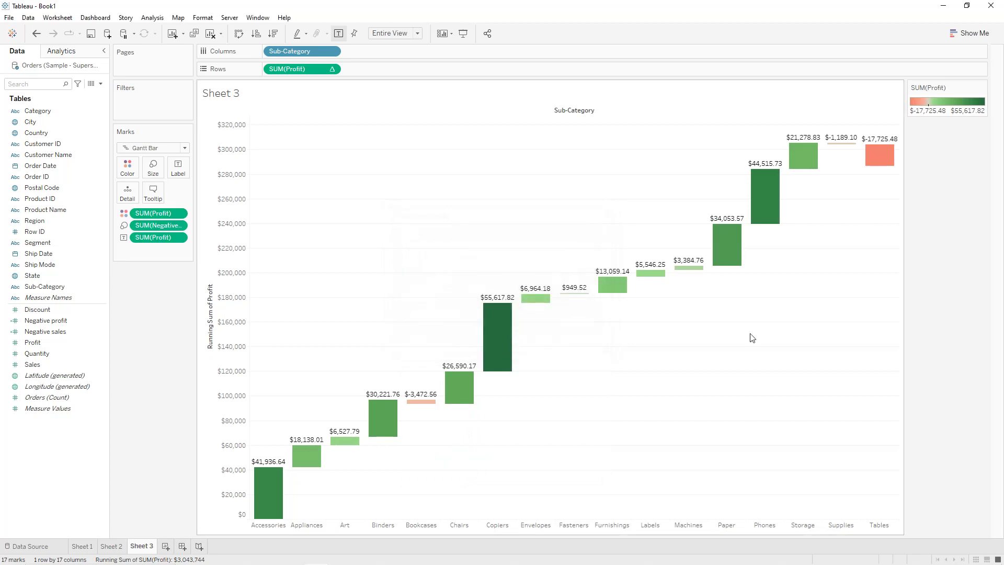
# - Widen the bars to maximum size and collapse the Data pane
pyautogui.click(153, 168)
pyautogui.moveTo(218, 194); pyautogui.dragTo(240, 194)
pyautogui.click(225, 238)
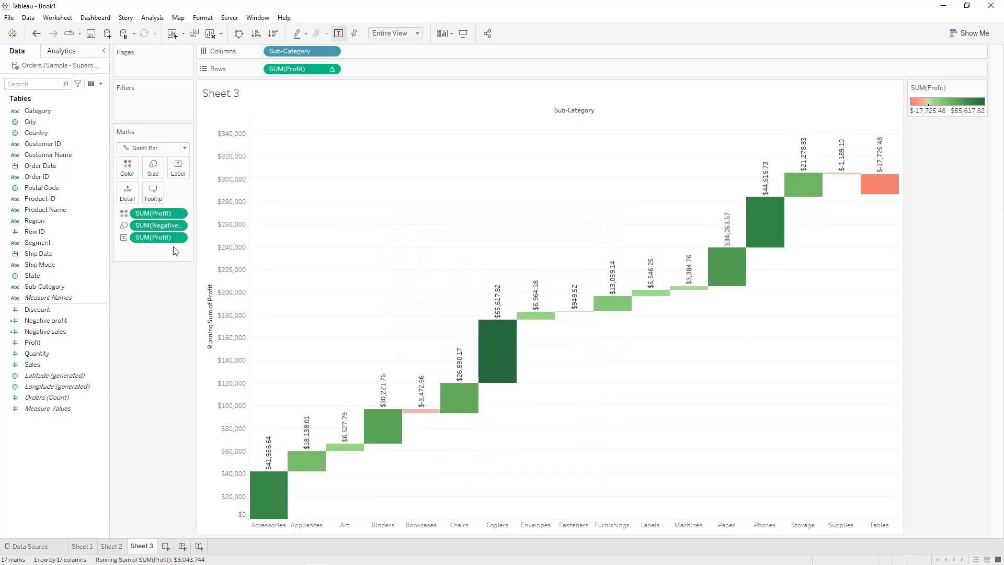
pyautogui.click(104, 51)
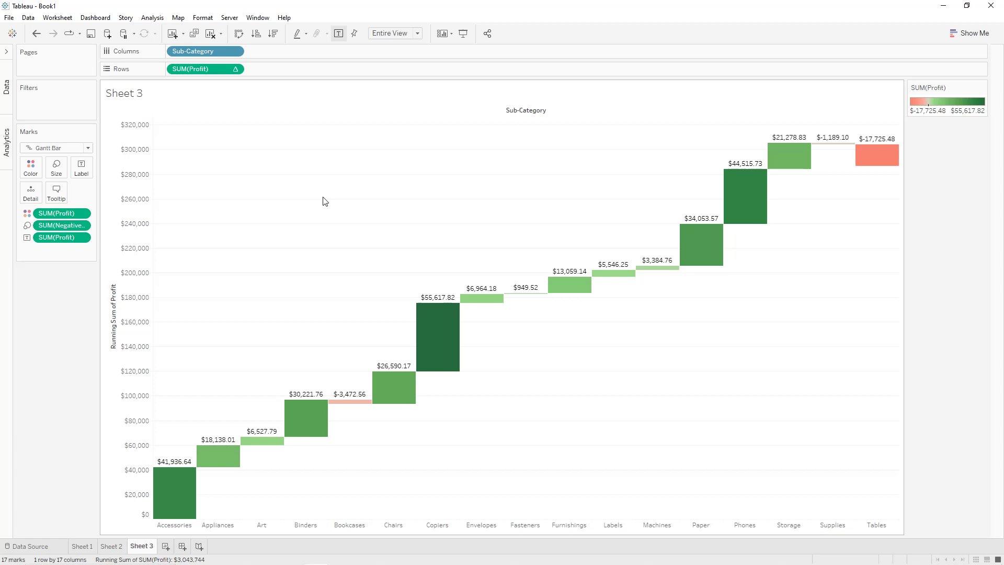
# - Add column Grand Totals from the Analytics pane, giving a $286,397.02 Grand Total bar
pyautogui.click(7, 52)
pyautogui.click(63, 51)
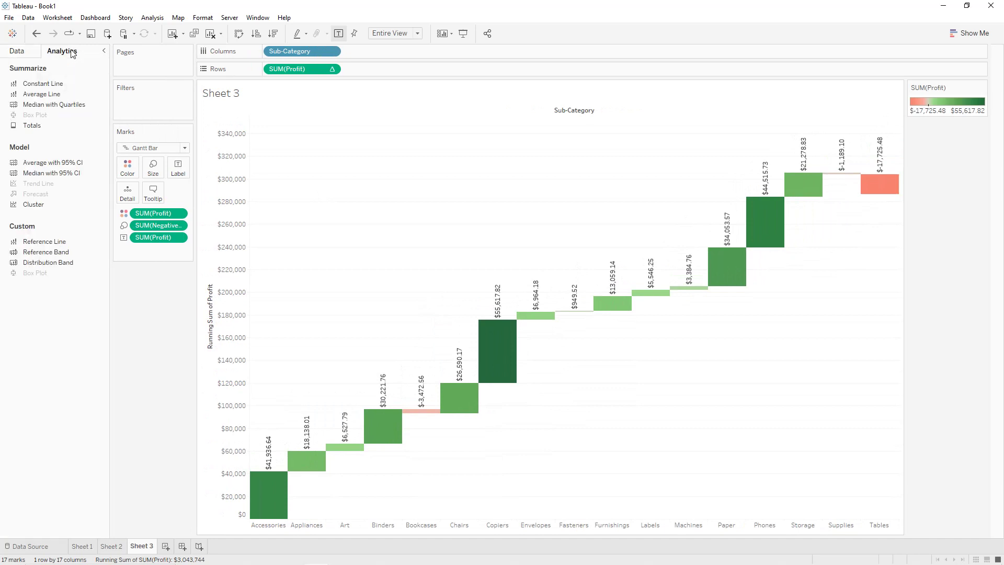
pyautogui.moveTo(40, 130); pyautogui.dragTo(404, 123)
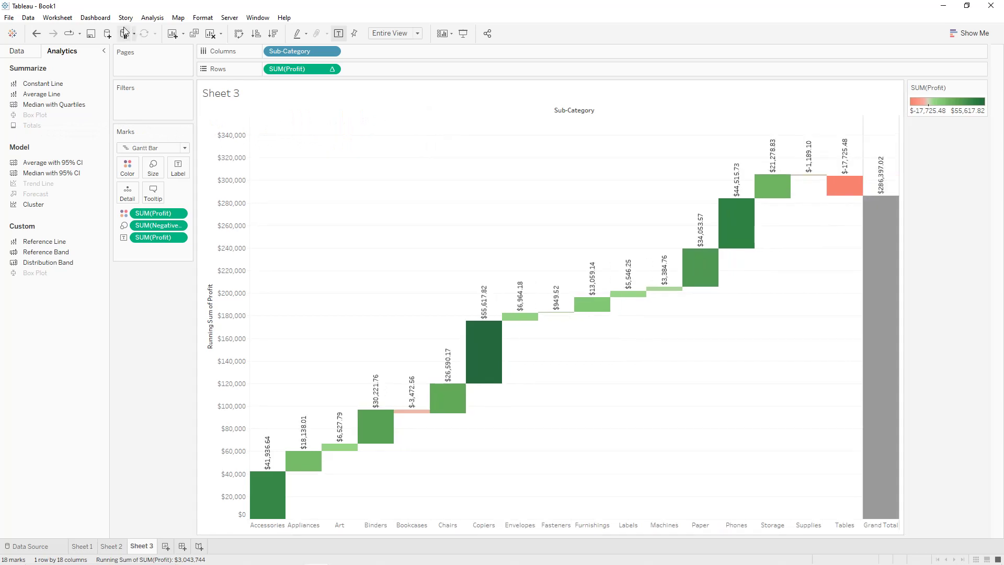
pyautogui.click(107, 52)
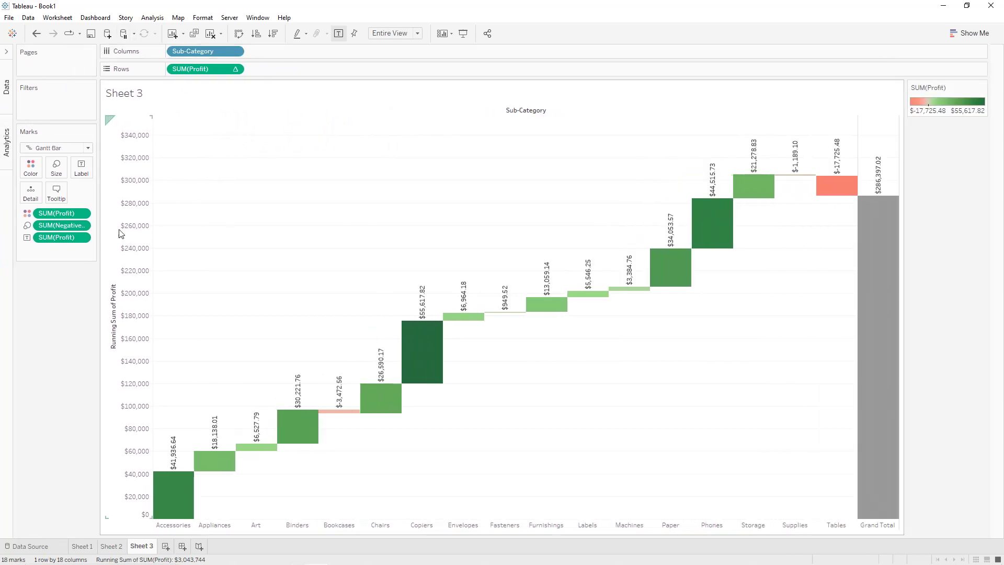
# - Check the Profit label font formatting, leave it unchanged, and collapse the side pane
pyautogui.click(82, 238)
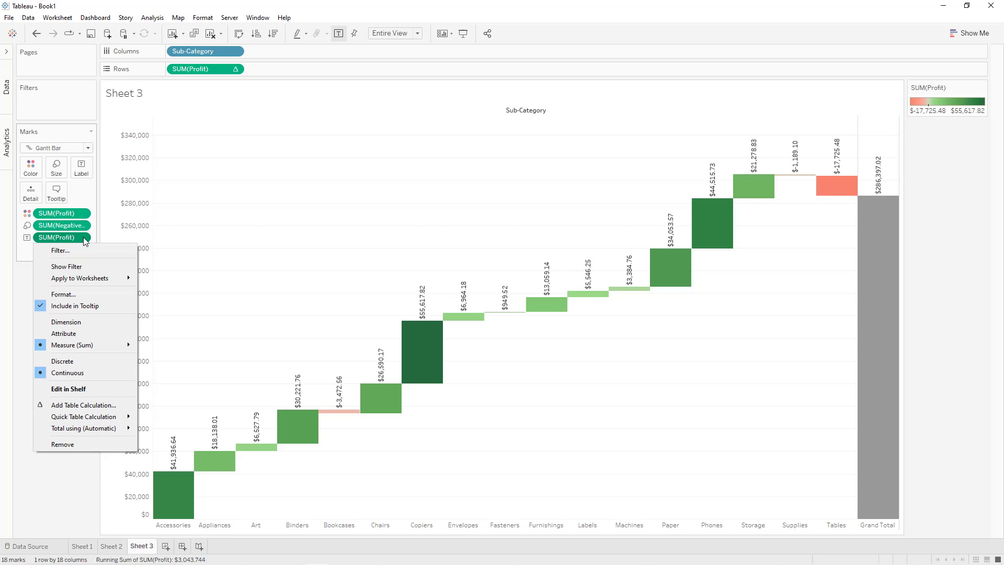
pyautogui.click(76, 293)
pyautogui.click(97, 116)
pyautogui.click(76, 146)
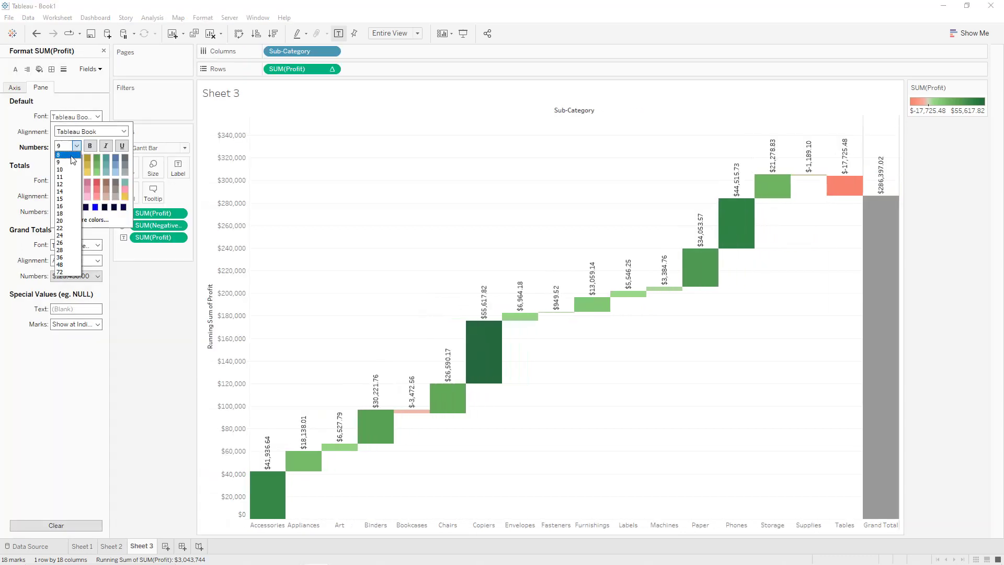
pyautogui.click(104, 50)
pyautogui.click(105, 51)
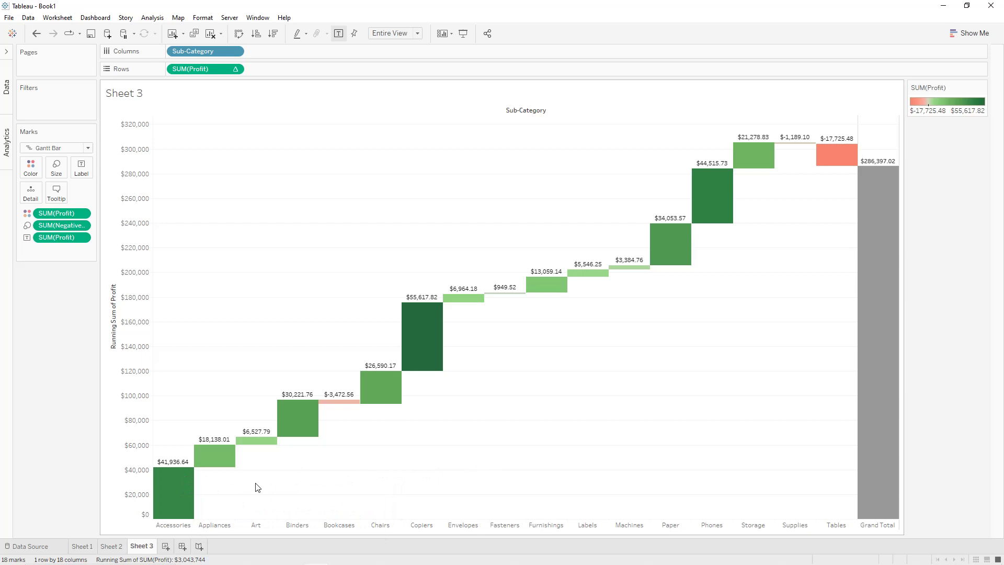
pyautogui.moveTo(180, 492)
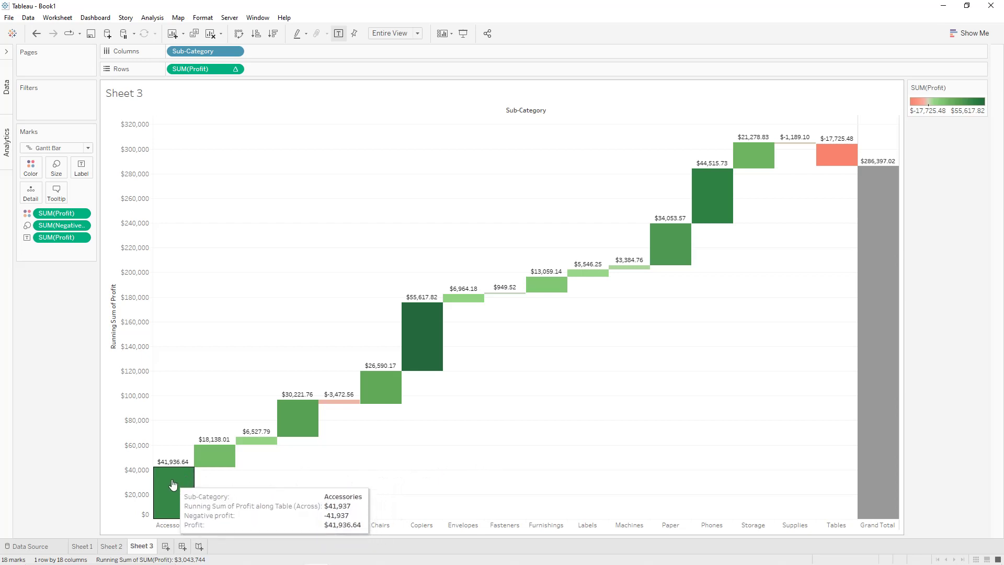
pyautogui.moveTo(342, 409)
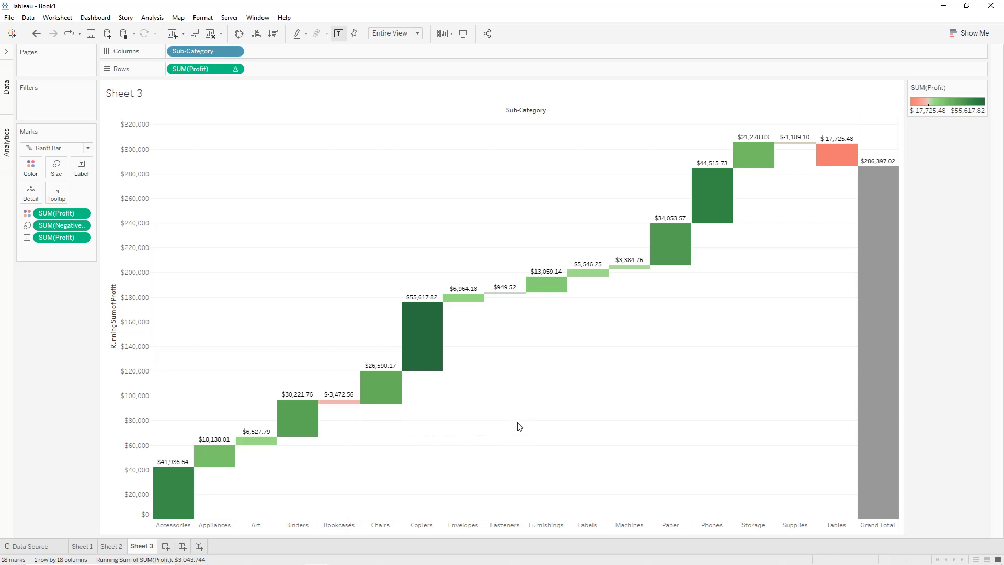
pyautogui.moveTo(803, 152)
pyautogui.moveTo(439, 341)
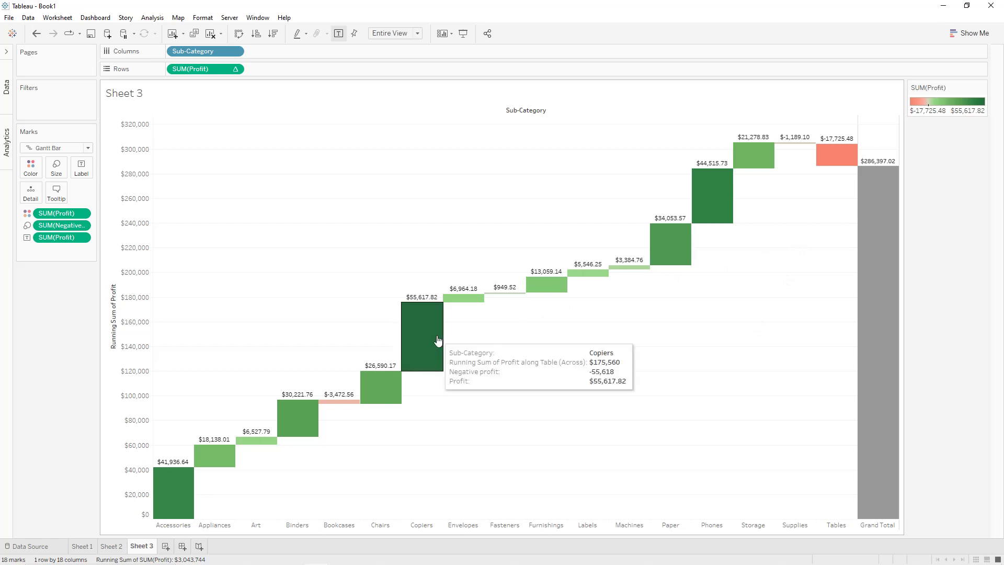
pyautogui.moveTo(714, 197)
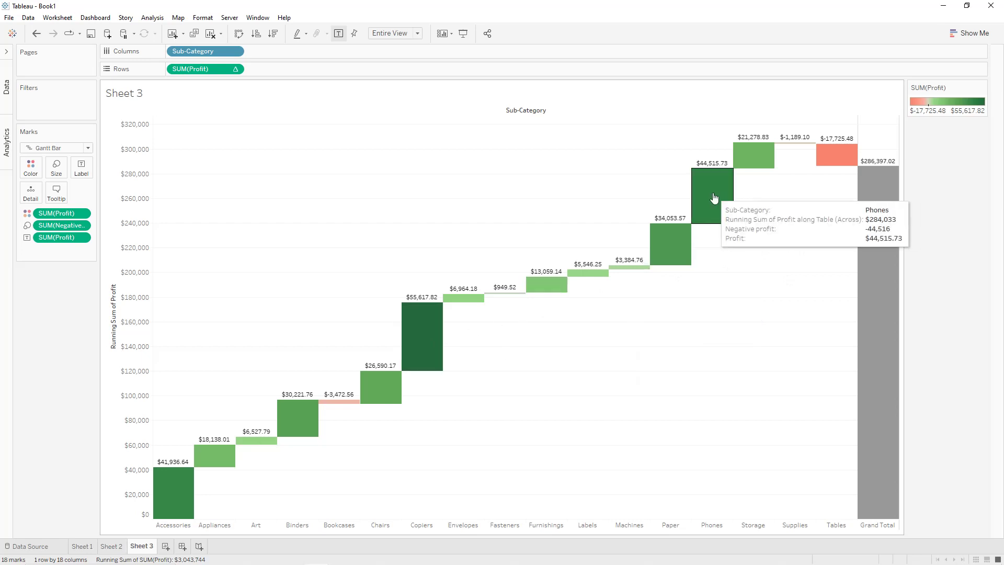